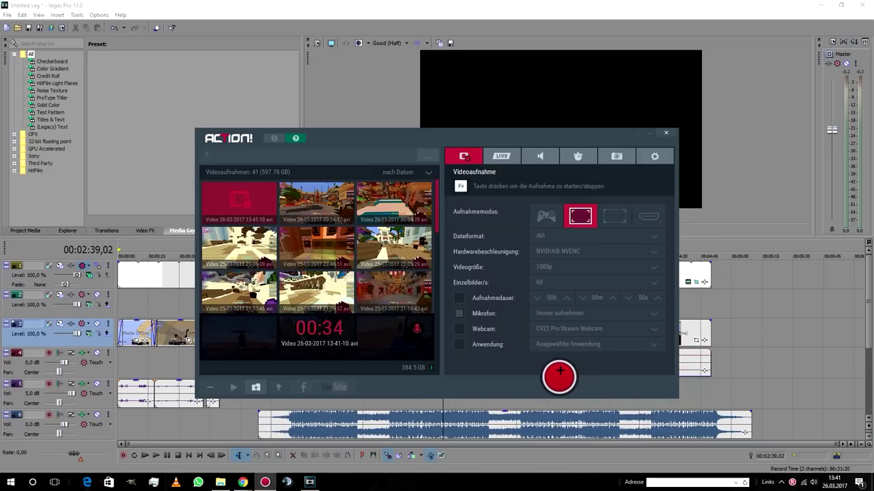
Step: Clear the recorder window off the Vegas Pro timeline and move the playhead to 00:01:23,03
{"action": "left_click", "coordinate": [559, 376]}
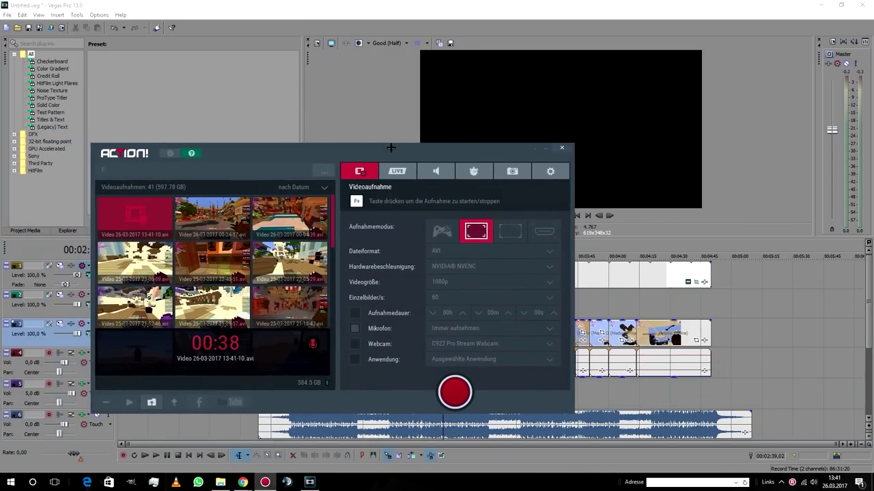
{"action": "left_click_drag", "start_coordinate": [383, 112], "coordinate": [48, 94]}
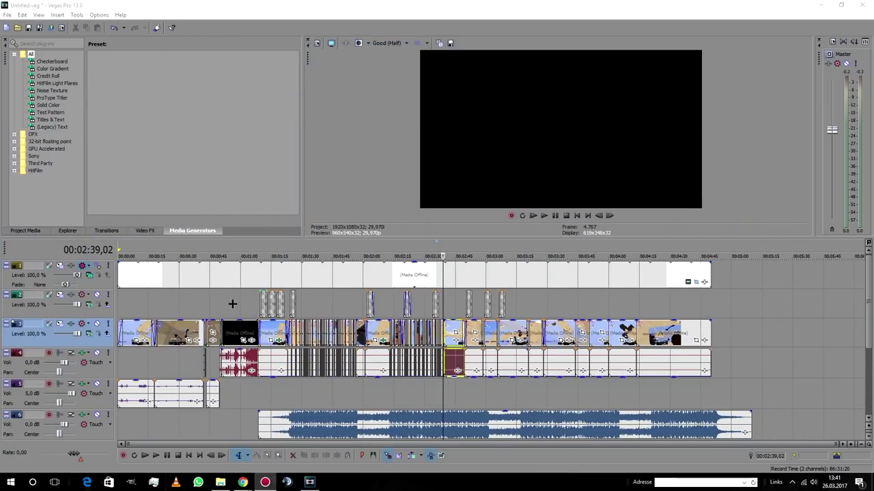
{"action": "left_click", "coordinate": [128, 306]}
{"action": "left_click", "coordinate": [407, 308]}
{"action": "left_click_drag", "start_coordinate": [407, 307], "coordinate": [288, 319]}
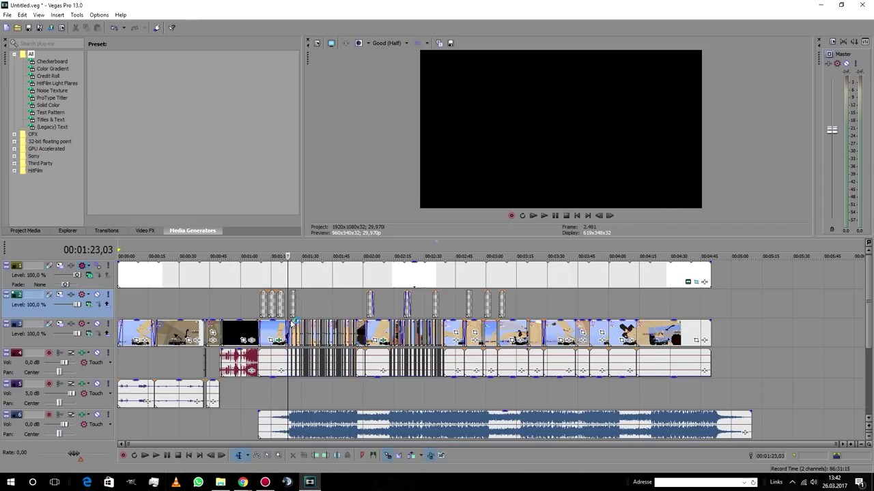
Step: Locate the beat drop in the music track near 00:01:25 and compare it with the clip cuts and preview
{"action": "left_click", "coordinate": [296, 418]}
{"action": "mouse_move", "coordinate": [296, 402]}
{"action": "left_mouse_down"}
{"action": "mouse_move", "coordinate": [288, 402]}
{"action": "mouse_move", "coordinate": [368, 407]}
{"action": "mouse_move", "coordinate": [275, 408]}
{"action": "mouse_move", "coordinate": [292, 410]}
{"action": "left_mouse_up"}
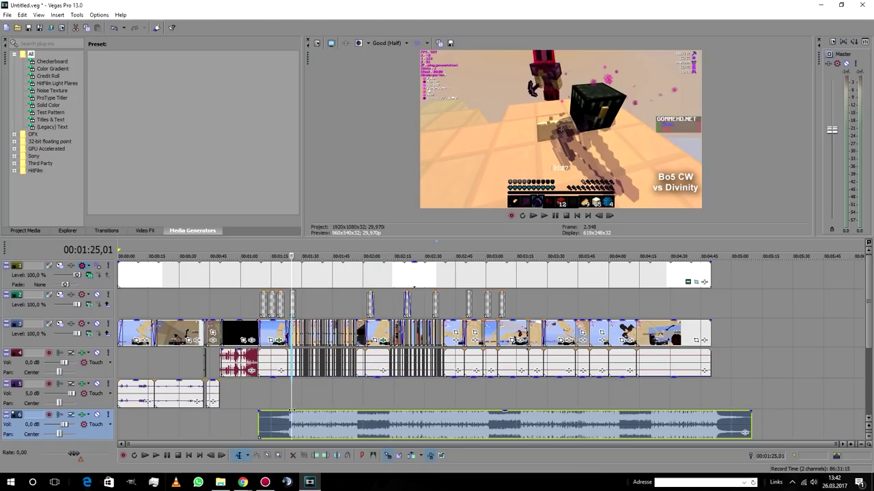
{"action": "scroll", "coordinate": [300, 400], "scroll_direction": "up", "scroll_amount": 4}
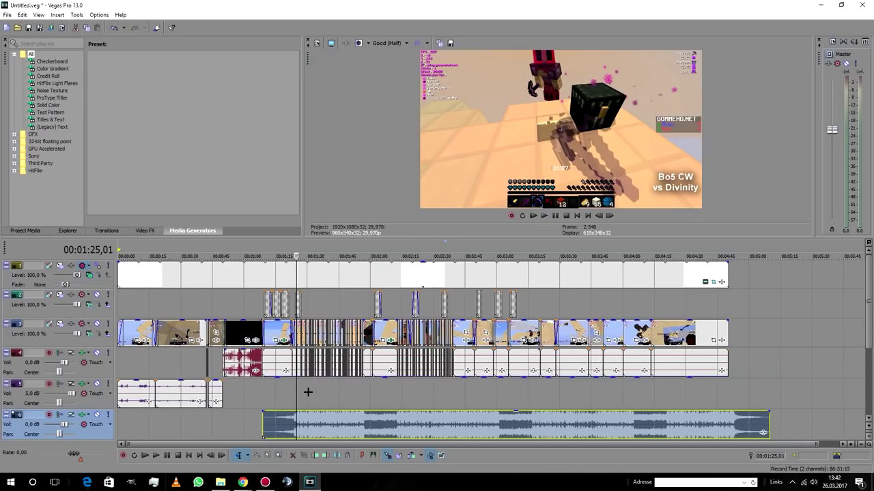
{"action": "scroll", "coordinate": [428, 386], "scroll_direction": "up", "scroll_amount": 8}
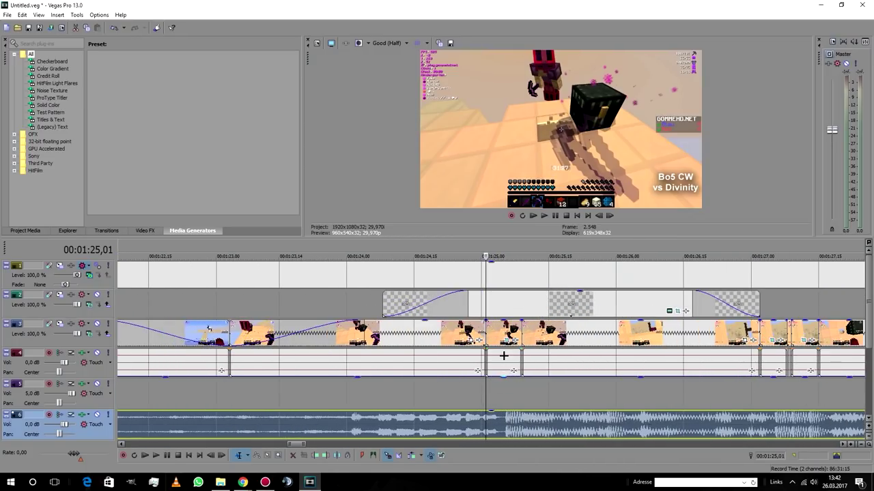
{"action": "left_click_drag", "start_coordinate": [486, 294], "coordinate": [506, 299]}
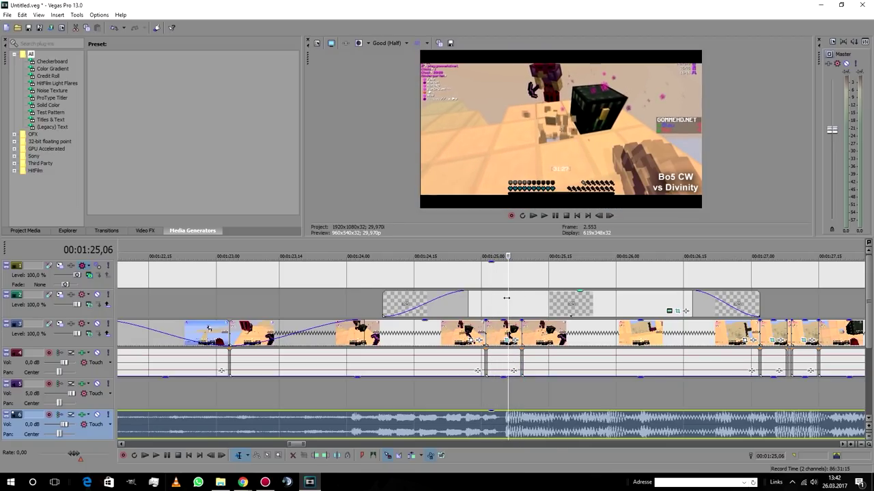
{"action": "mouse_move", "coordinate": [506, 299]}
{"action": "left_mouse_down"}
{"action": "mouse_move", "coordinate": [469, 302]}
{"action": "mouse_move", "coordinate": [518, 301]}
{"action": "left_mouse_up"}
Step: Inspect the Pan/Crop position keyframes of the short video clip at 00:01:25, frame by frame up to its end
{"action": "left_click", "coordinate": [498, 333]}
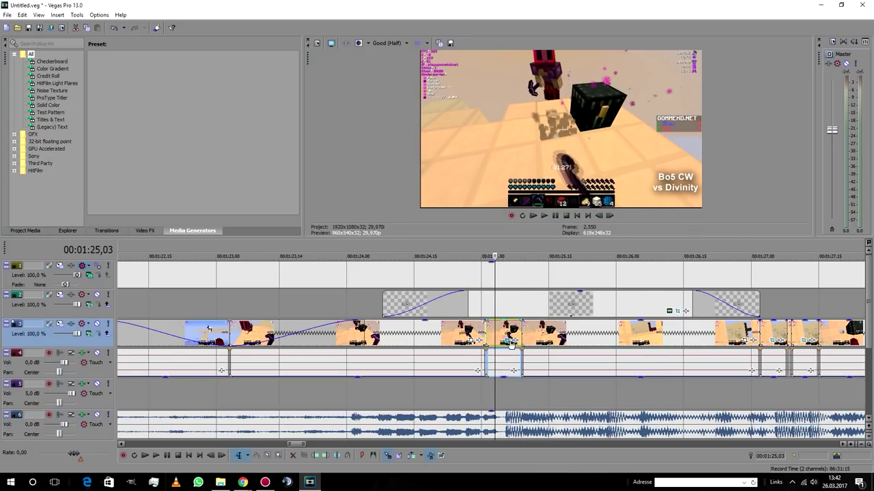
{"action": "left_click", "coordinate": [511, 342]}
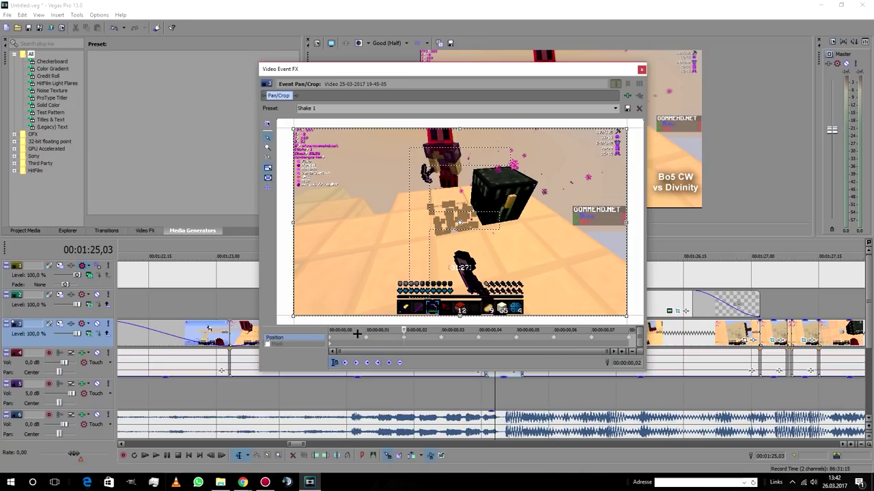
{"action": "left_click", "coordinate": [366, 340]}
{"action": "left_click", "coordinate": [440, 339]}
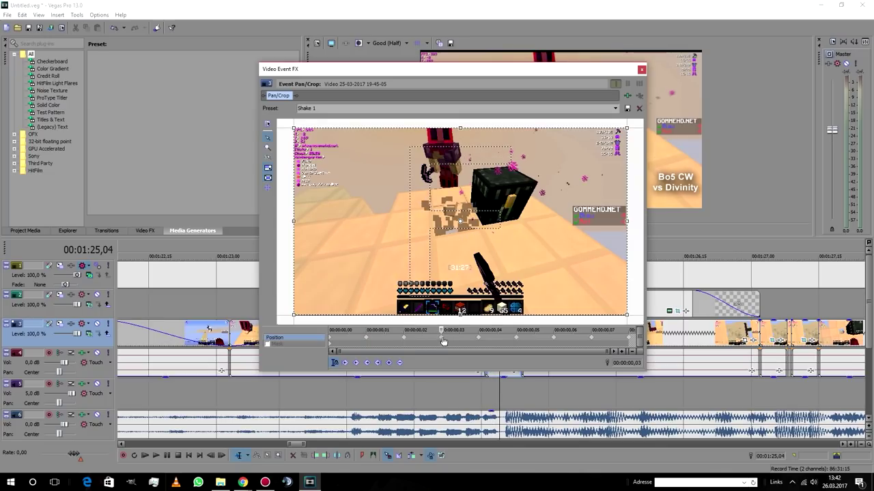
{"action": "left_click", "coordinate": [553, 340]}
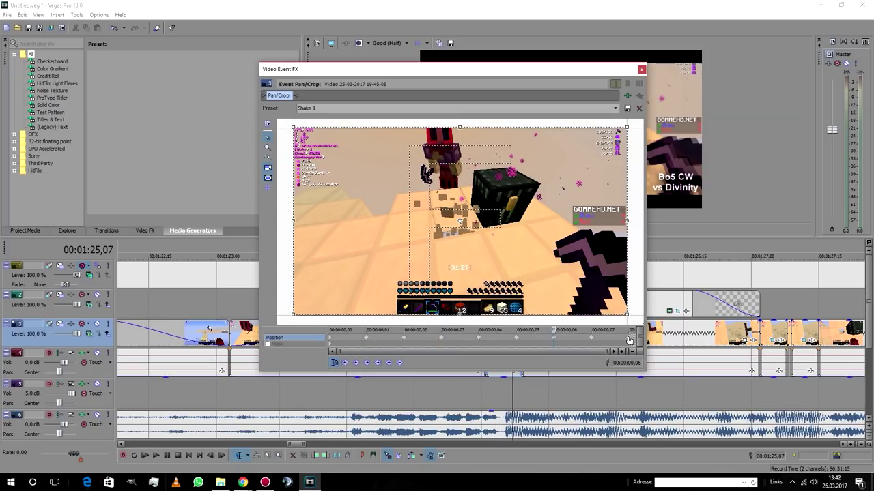
{"action": "left_click", "coordinate": [629, 340]}
{"action": "left_click", "coordinate": [645, 70]}
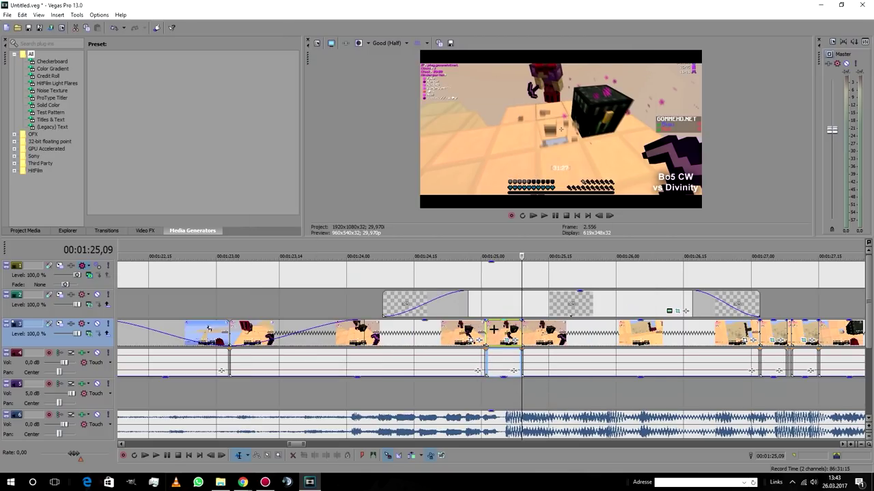
Step: Scrub and play through the short cut clips from 00:01:25,05 to 00:01:29,06 to review the shake effect against the beats
{"action": "left_click", "coordinate": [504, 331]}
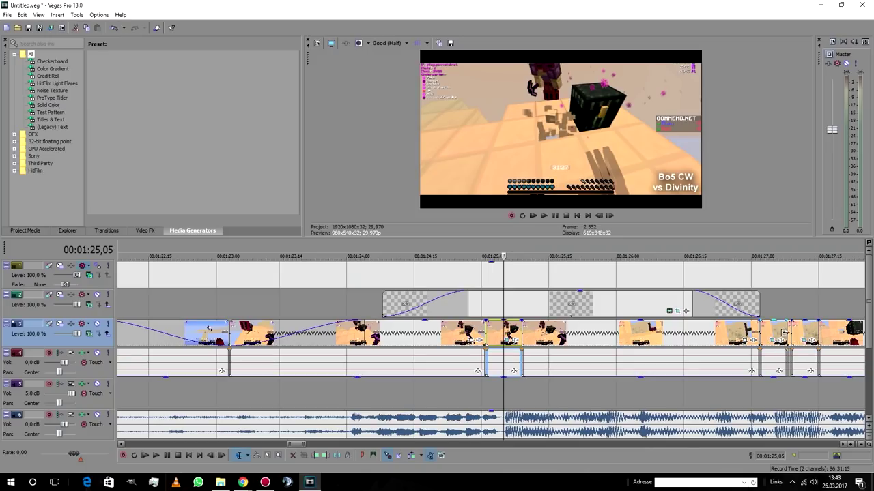
{"action": "left_click", "coordinate": [507, 384]}
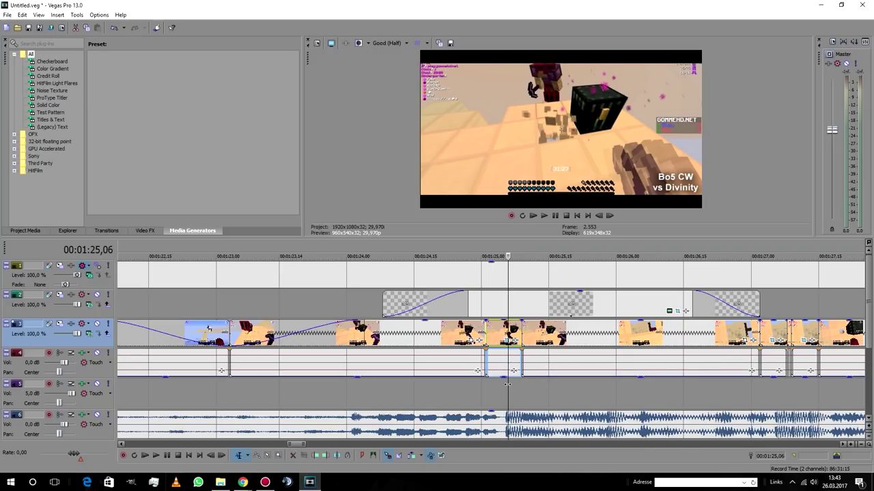
{"action": "left_click", "coordinate": [512, 382]}
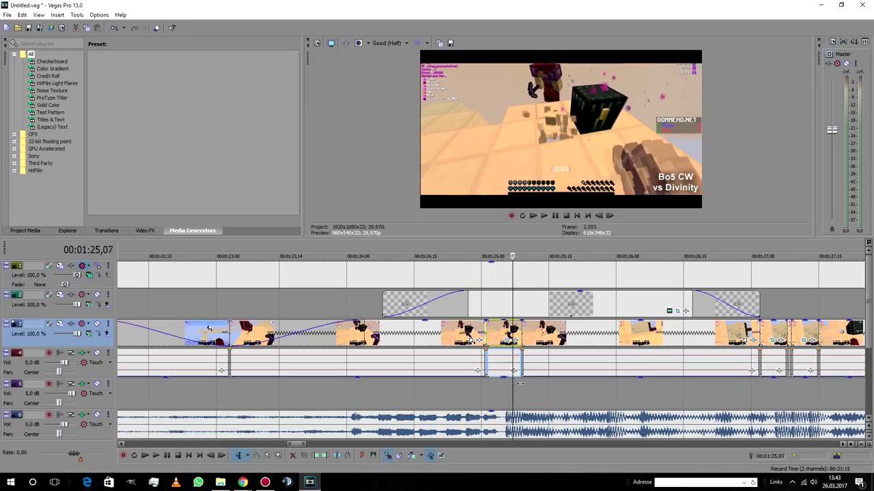
{"action": "left_click", "coordinate": [521, 380]}
{"action": "left_click", "coordinate": [503, 382]}
{"action": "left_click", "coordinate": [537, 382]}
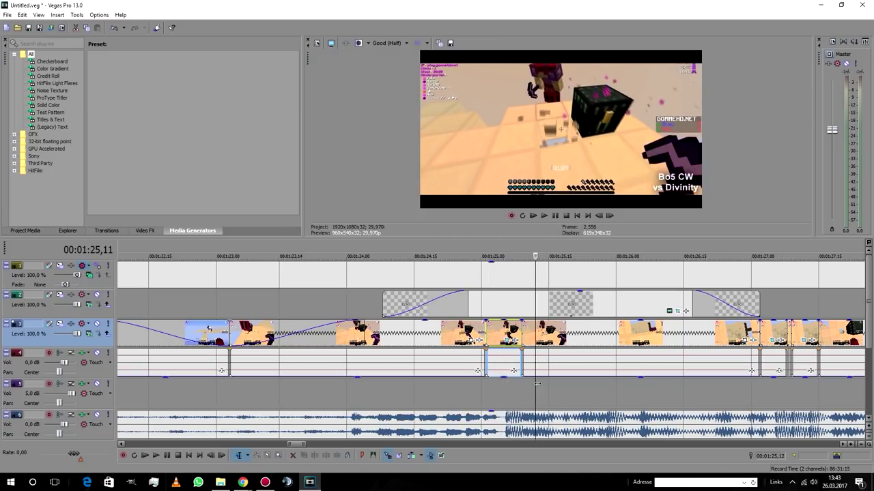
{"action": "left_click", "coordinate": [757, 383]}
{"action": "left_click", "coordinate": [777, 385]}
{"action": "key", "text": "space"}
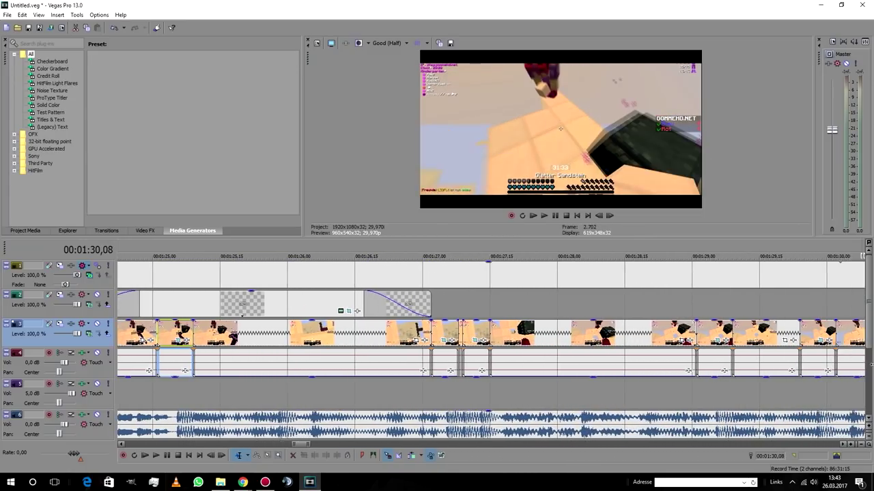
{"action": "left_click", "coordinate": [695, 362]}
Step: Review the cuts up to 00:01:49,05 and inspect the Pan/Crop settings of the short clip at 00:01:48,09
{"action": "scroll", "coordinate": [682, 368], "scroll_direction": "down", "scroll_amount": 3}
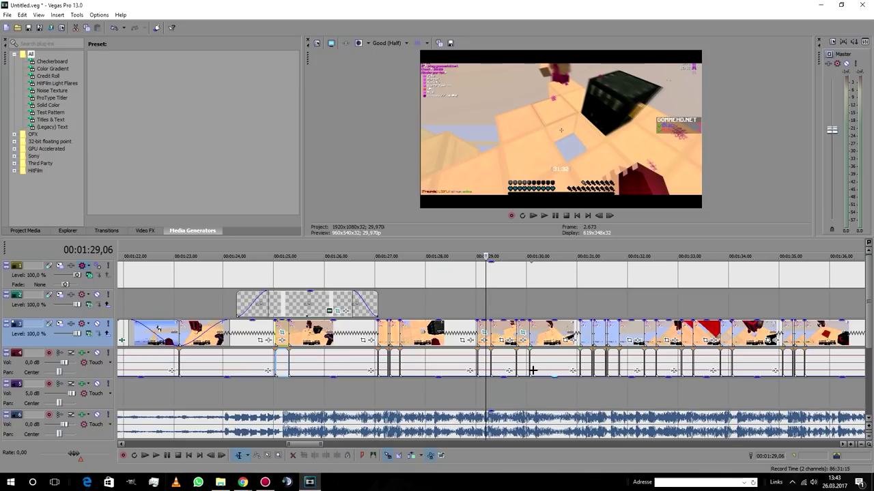
{"action": "scroll", "coordinate": [532, 370], "scroll_direction": "down", "scroll_amount": 2}
{"action": "left_click", "coordinate": [569, 309]}
{"action": "left_click_drag", "start_coordinate": [568, 309], "coordinate": [674, 362]}
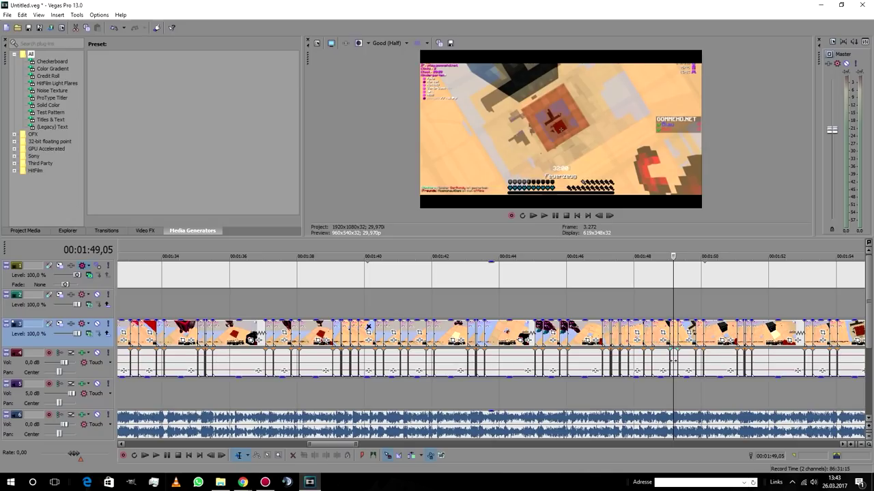
{"action": "left_click", "coordinate": [645, 332]}
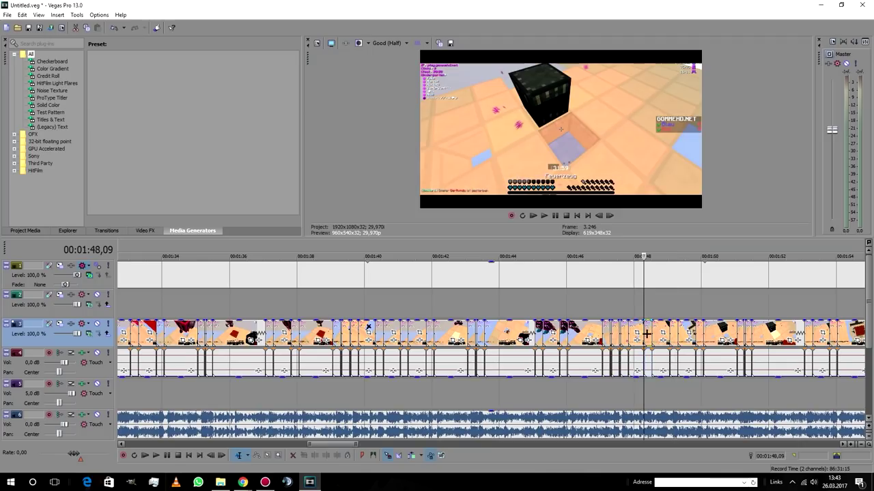
{"action": "scroll", "coordinate": [640, 338], "scroll_direction": "up", "scroll_amount": 6}
{"action": "left_click", "coordinate": [521, 346]}
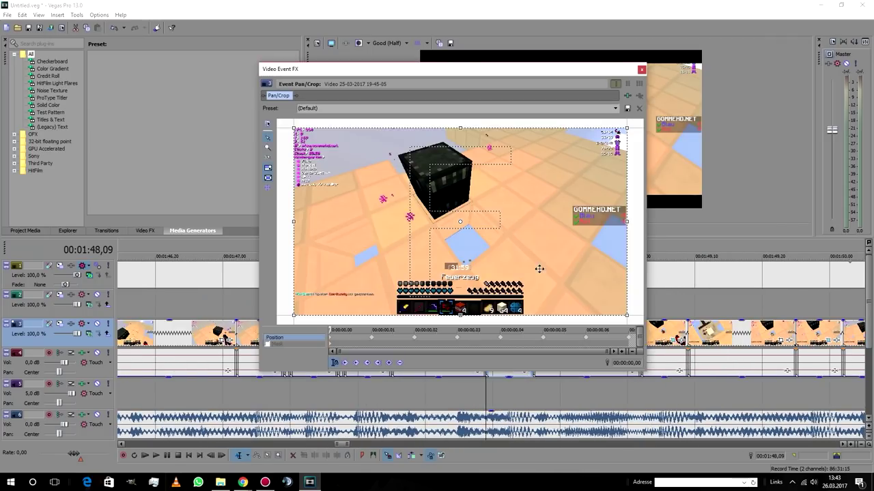
{"action": "left_click", "coordinate": [640, 69]}
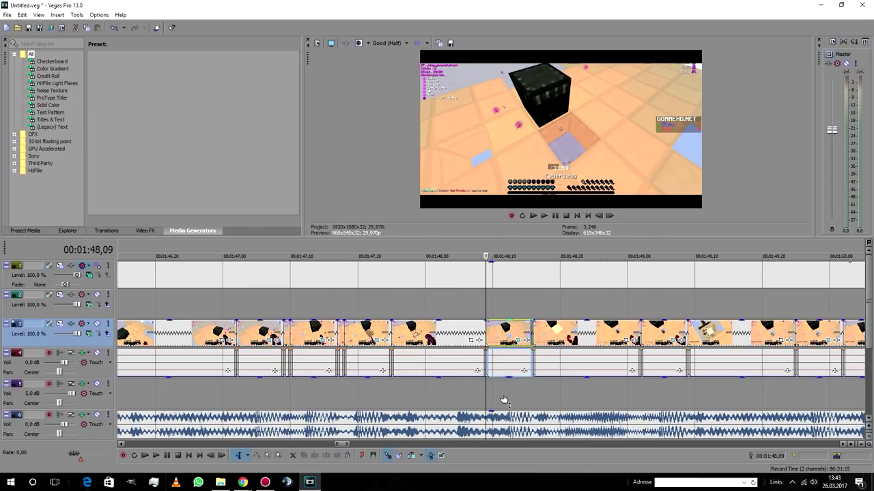
Step: Mark the densely cut section from 00:01:27,02 to 00:01:56,11 as the time selection
{"action": "scroll", "coordinate": [512, 388], "scroll_direction": "down", "scroll_amount": 6}
{"action": "scroll", "coordinate": [486, 321], "scroll_direction": "up", "scroll_amount": 3}
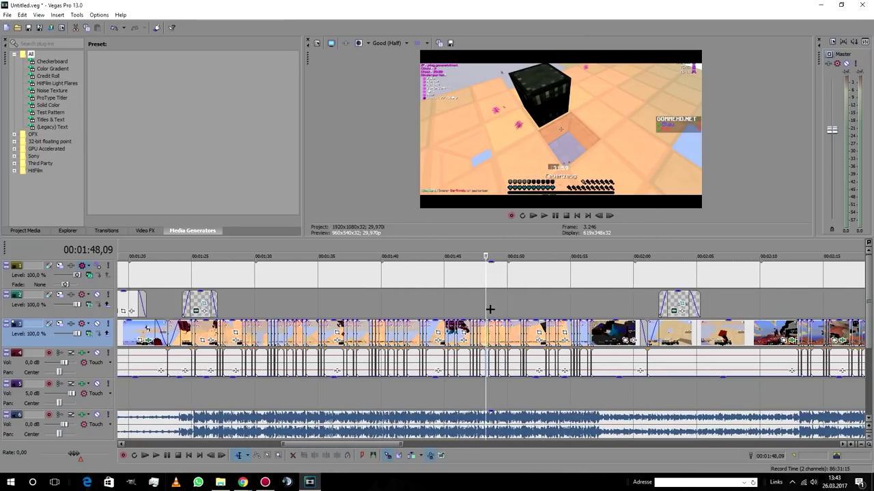
{"action": "left_click_drag", "start_coordinate": [486, 257], "coordinate": [248, 251]}
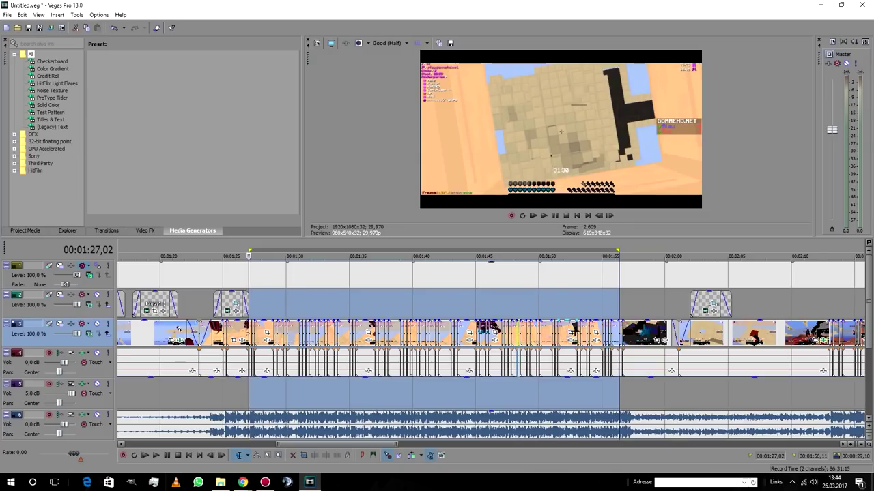
{"action": "left_click", "coordinate": [580, 307]}
Step: Extend the time selection from the project start to the end of the video clips
{"action": "scroll", "coordinate": [580, 307], "scroll_direction": "down", "scroll_amount": 6}
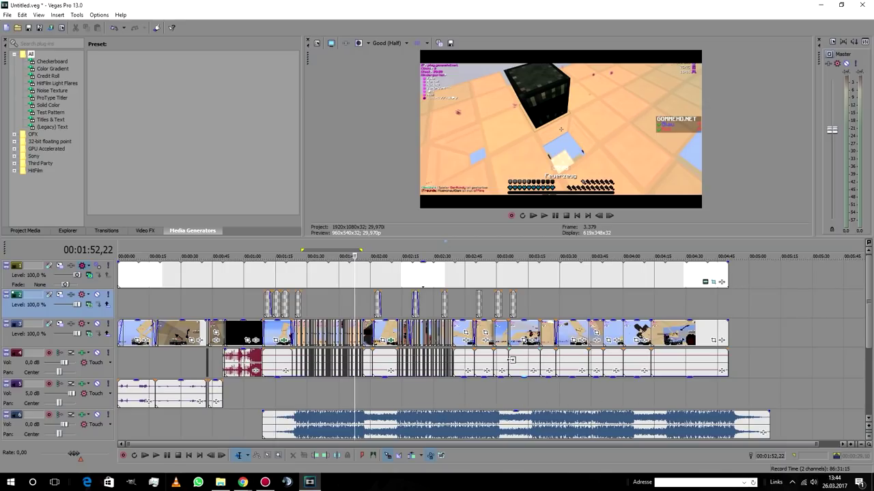
{"action": "scroll", "coordinate": [418, 338], "scroll_direction": "up", "scroll_amount": 8}
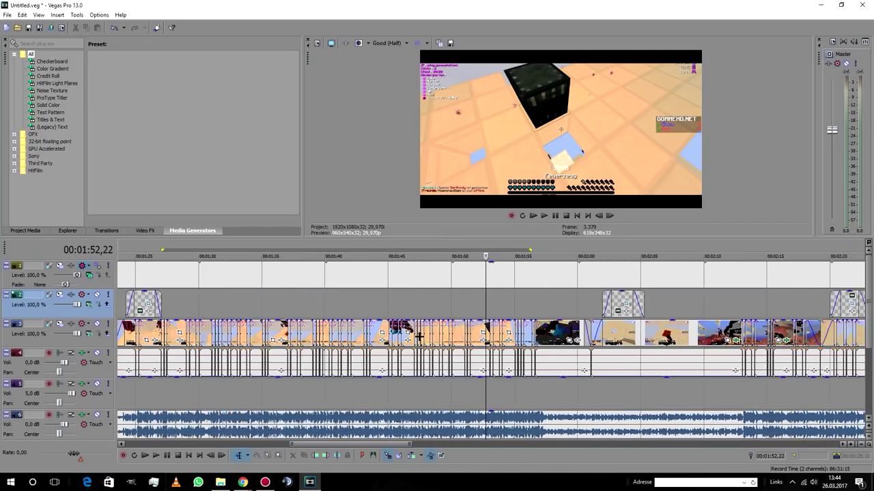
{"action": "scroll", "coordinate": [473, 311], "scroll_direction": "down", "scroll_amount": 8}
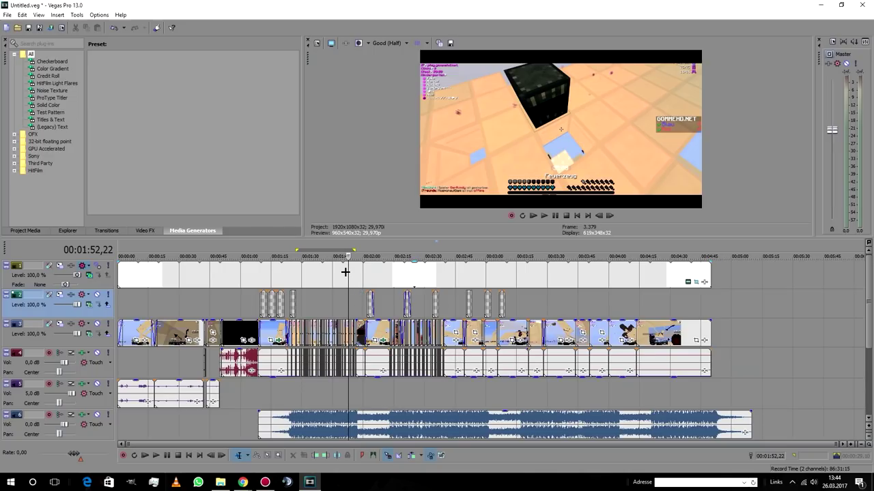
{"action": "left_click_drag", "start_coordinate": [295, 253], "coordinate": [688, 240]}
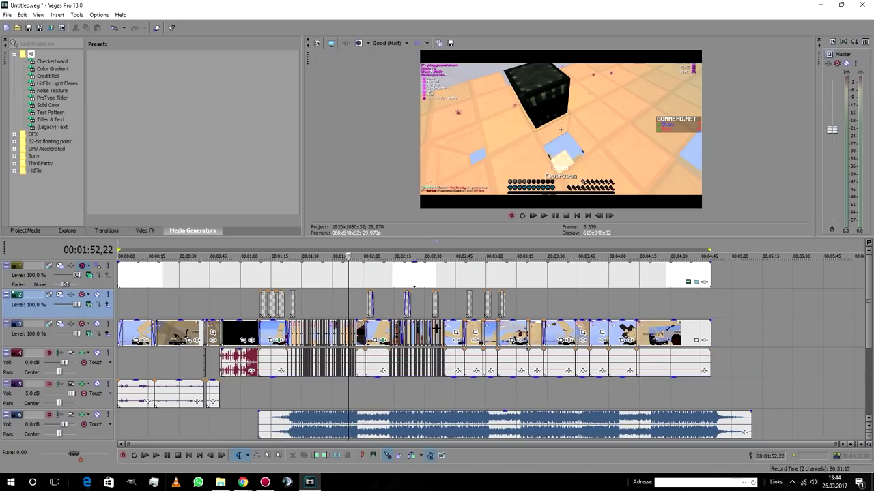
Step: Inspect the Pan/Crop settings of the last two short clips before the cut at 00:02:39,15
{"action": "left_click", "coordinate": [447, 329]}
{"action": "scroll", "coordinate": [578, 362], "scroll_direction": "up", "scroll_amount": 10}
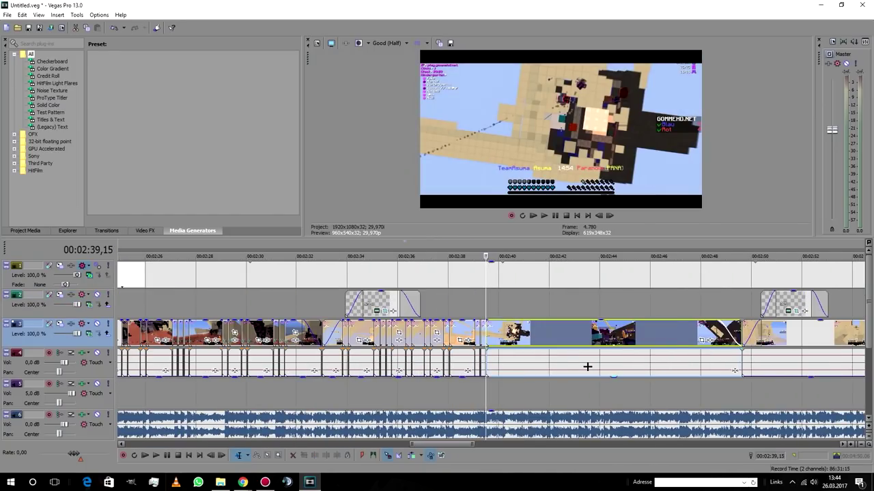
{"action": "scroll", "coordinate": [582, 363], "scroll_direction": "up", "scroll_amount": 3}
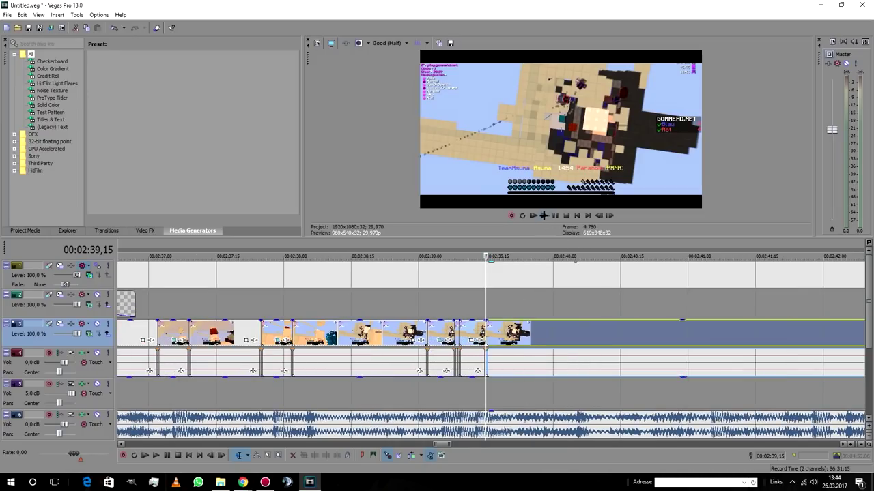
{"action": "left_click", "coordinate": [475, 337]}
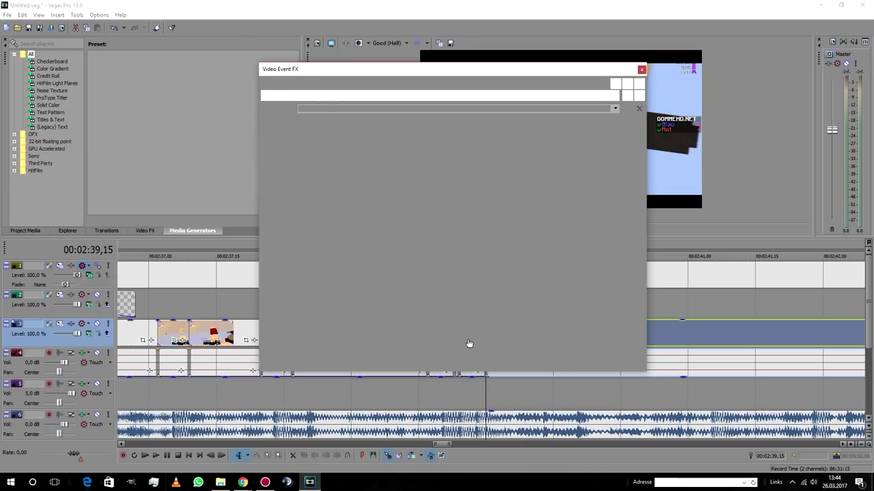
{"action": "left_click", "coordinate": [640, 70]}
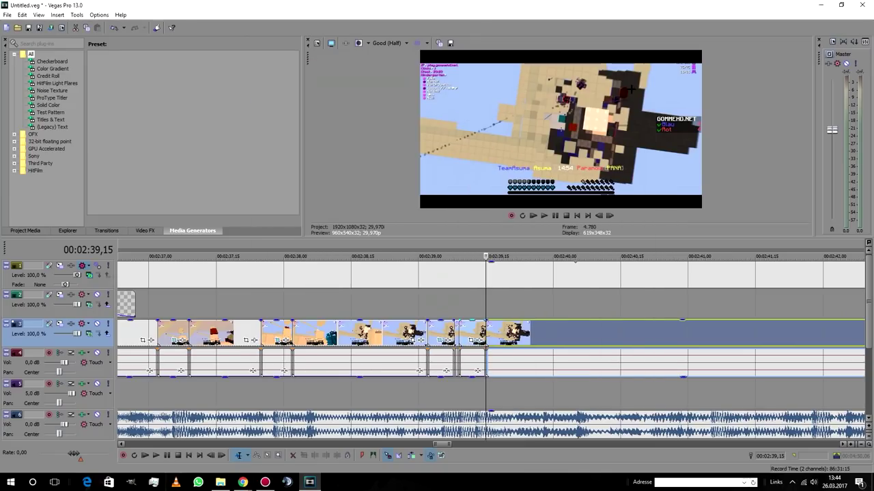
{"action": "left_click", "coordinate": [440, 342]}
{"action": "left_click", "coordinate": [641, 70]}
Step: Apply the Shake 7 Pan/Crop preset at 00:00:00,06 in the short clip that ends at 00:02:39,15
{"action": "left_click", "coordinate": [473, 343]}
{"action": "left_click", "coordinate": [614, 110]}
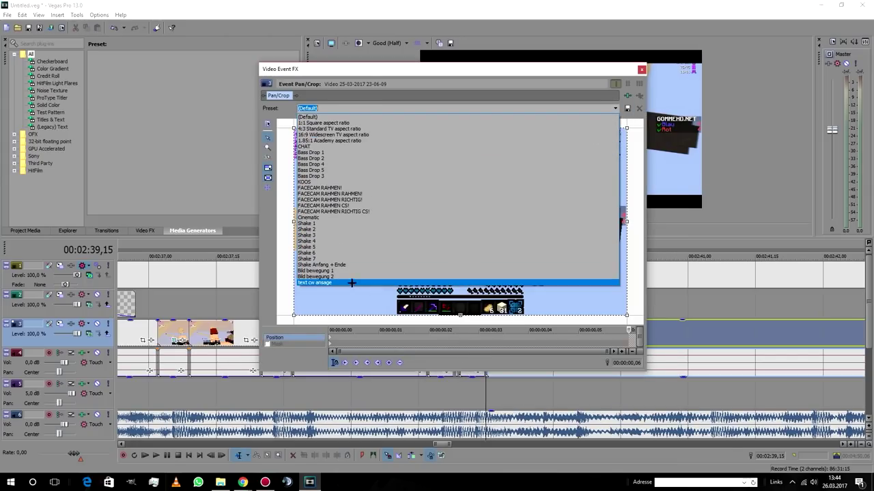
{"action": "left_click", "coordinate": [347, 262]}
Step: Apply the Shake 6 Pan/Crop preset at 00:00:00,05 and move the keyframe cursor to 00:00:00,04
{"action": "left_click", "coordinate": [574, 337]}
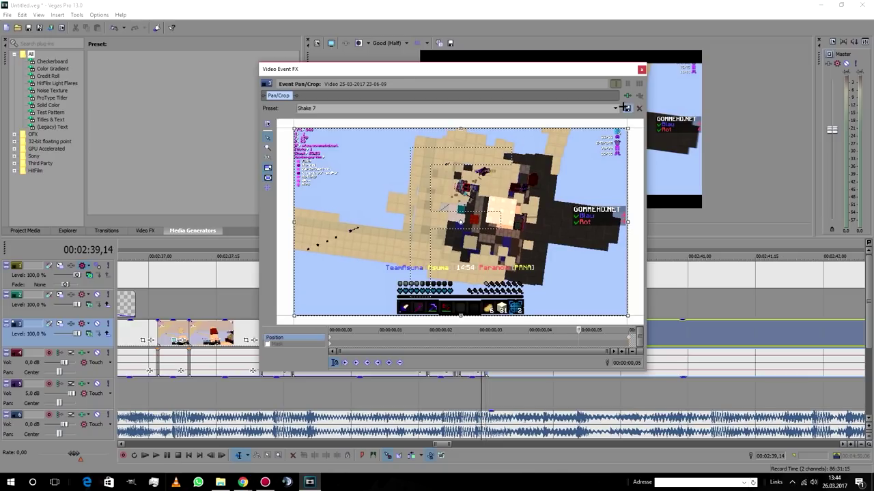
{"action": "left_click", "coordinate": [614, 108]}
{"action": "left_click", "coordinate": [347, 247]}
{"action": "left_click", "coordinate": [614, 108]}
{"action": "left_click", "coordinate": [400, 253]}
{"action": "left_click", "coordinate": [531, 335]}
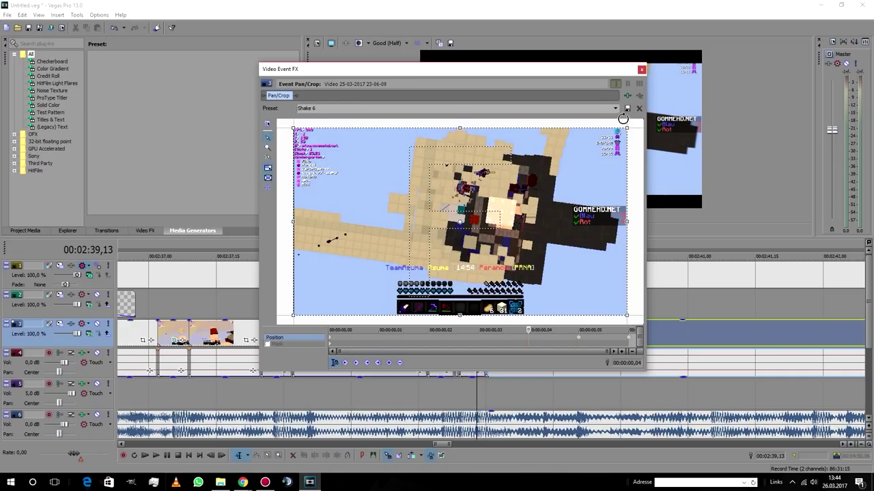
Step: Apply the Shake 5 Pan/Crop preset at 00:00:00,04 and the Shake 4 preset at 00:00:00,03
{"action": "left_click", "coordinate": [615, 108]}
{"action": "left_click", "coordinate": [348, 247]}
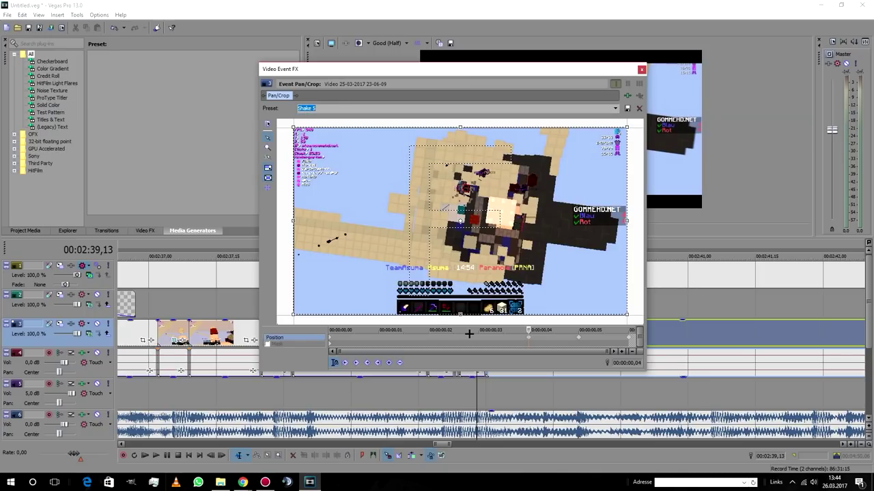
{"action": "key", "text": "Left"}
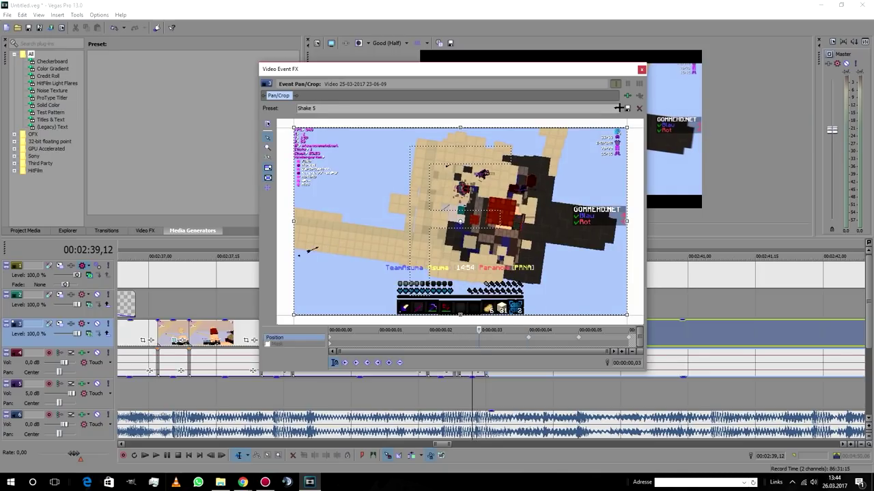
{"action": "left_click", "coordinate": [613, 107]}
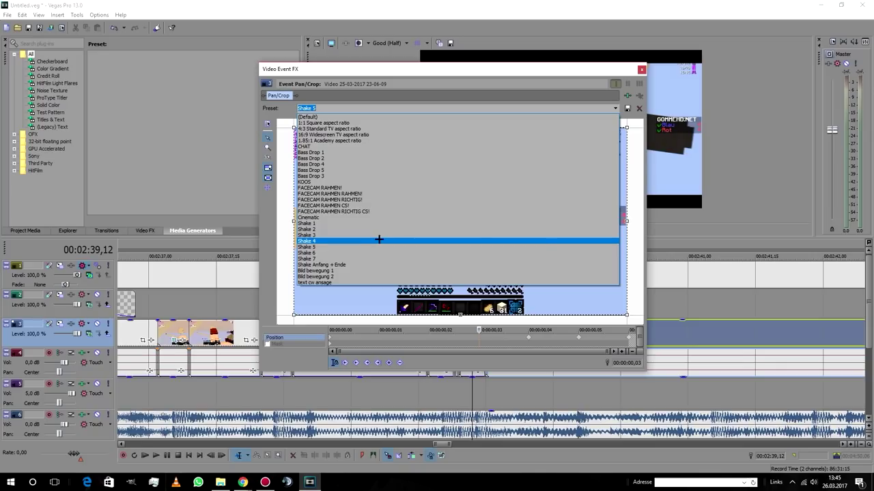
{"action": "left_click", "coordinate": [378, 238]}
Step: Apply the Shake 3 Pan/Crop preset at 00:00:00,02 and the Shake 2 preset at 00:00:00,01
{"action": "key", "text": "Left"}
{"action": "left_click", "coordinate": [615, 108]}
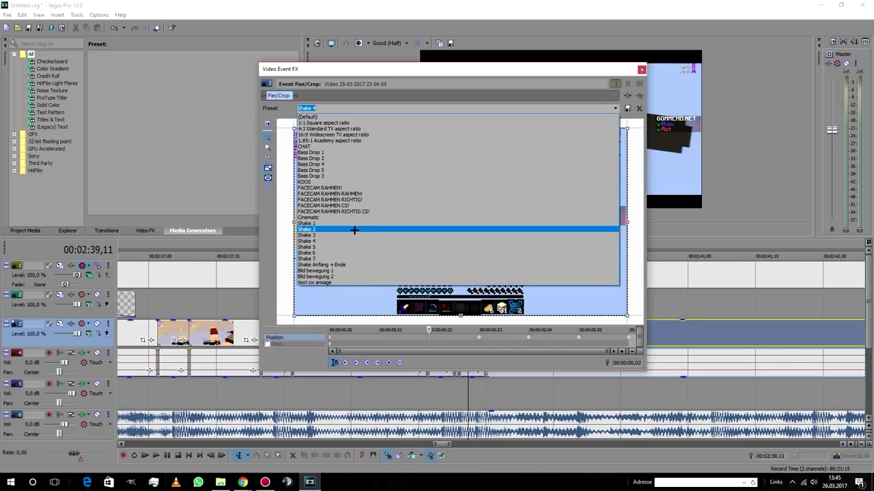
{"action": "left_click", "coordinate": [357, 256]}
{"action": "left_click", "coordinate": [381, 333]}
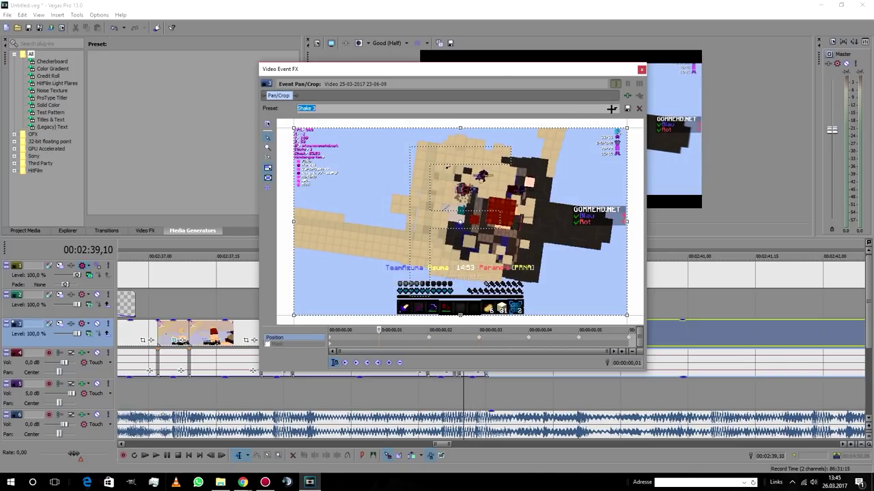
{"action": "left_click", "coordinate": [613, 107]}
{"action": "left_click", "coordinate": [350, 226]}
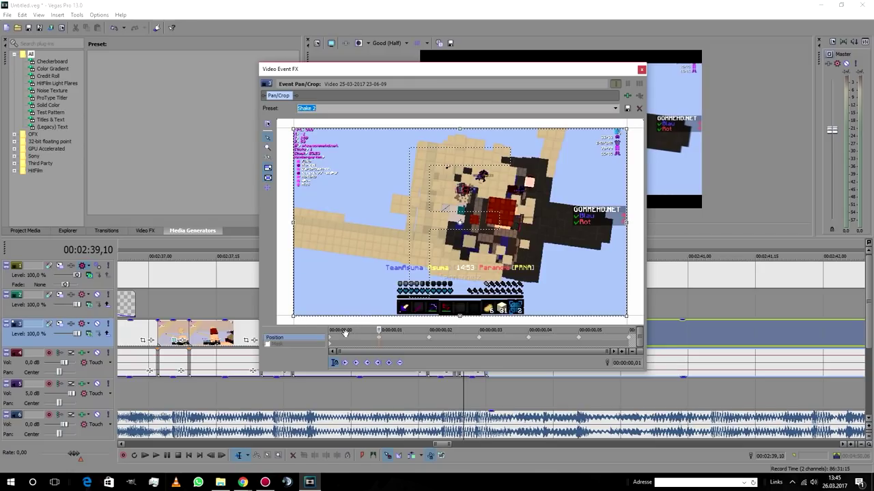
Step: Apply the Shake 1 Pan/Crop preset at 00:00:00,00 and close the clip's Pan/Crop settings
{"action": "left_click", "coordinate": [356, 328]}
{"action": "left_click", "coordinate": [615, 107]}
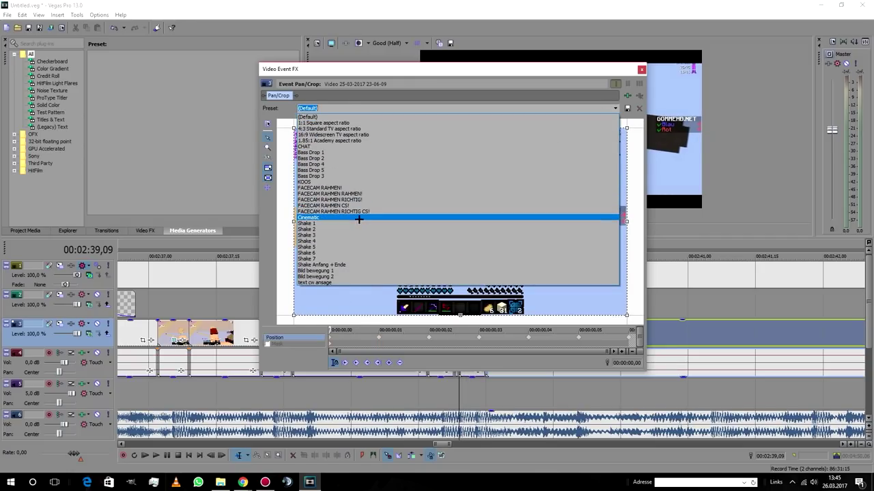
{"action": "left_click", "coordinate": [355, 222]}
{"action": "left_click", "coordinate": [642, 69]}
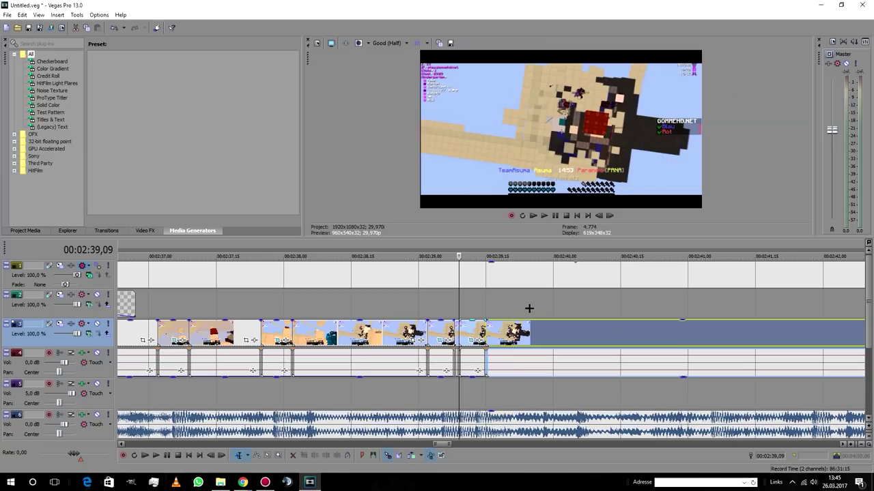
Step: Play the timeline after the cut at 00:02:39,15 to listen for the next beat
{"action": "scroll", "coordinate": [525, 309], "scroll_direction": "down", "scroll_amount": 3}
{"action": "scroll", "coordinate": [526, 309], "scroll_direction": "up", "scroll_amount": 3}
{"action": "left_click", "coordinate": [531, 305]}
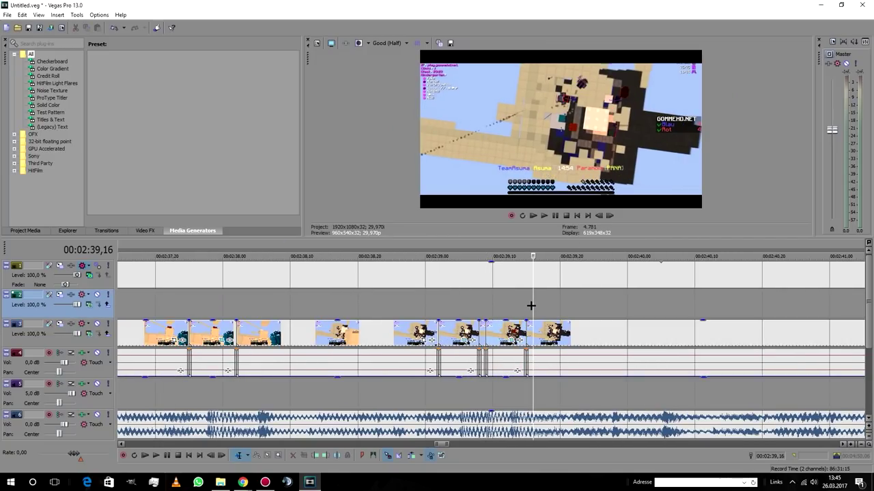
{"action": "key", "text": "space"}
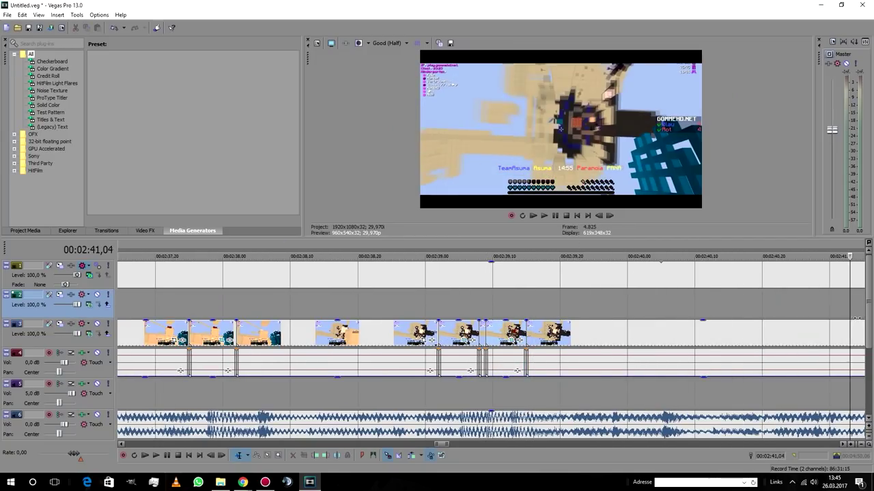
{"action": "key", "text": "space"}
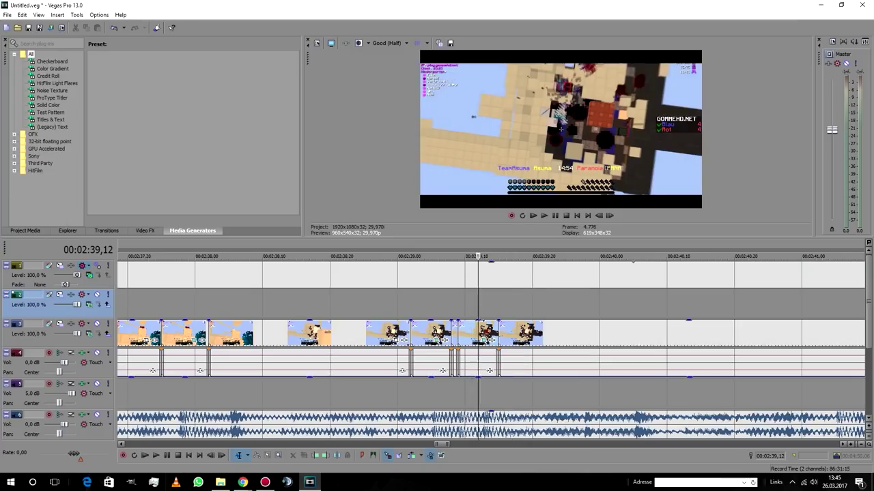
{"action": "left_click", "coordinate": [546, 215]}
{"action": "left_click", "coordinate": [553, 215]}
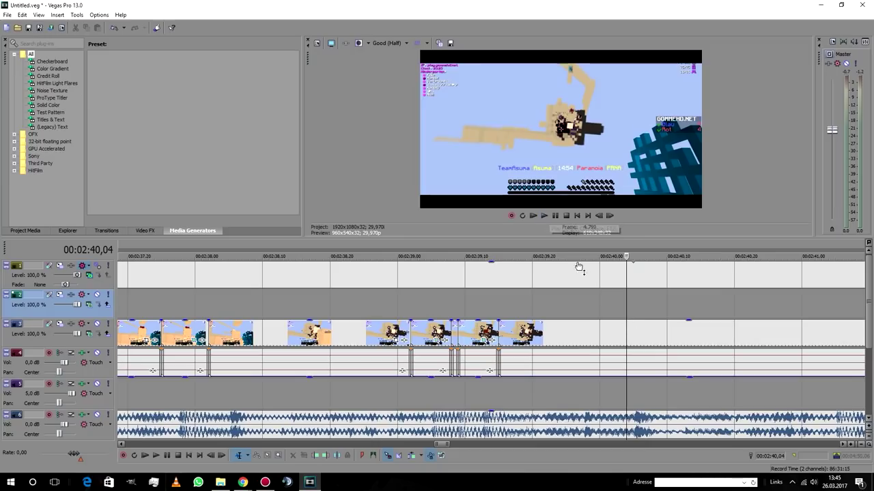
{"action": "left_click", "coordinate": [544, 215]}
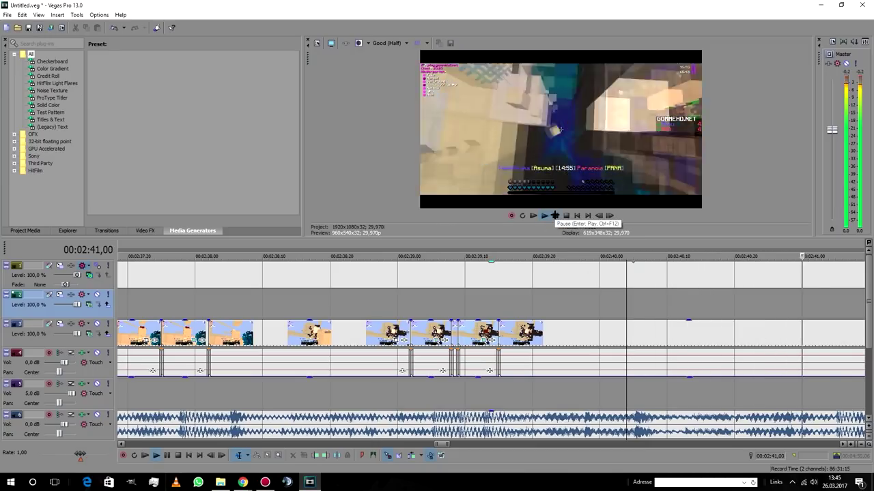
Step: Replay the section around 00:02:41,05 and place the cursor there to examine the music waveform up close
{"action": "left_click", "coordinate": [831, 414]}
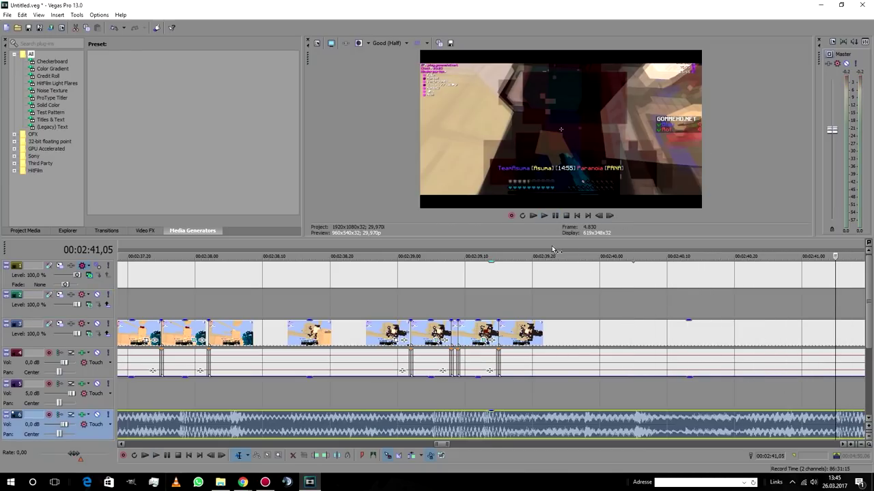
{"action": "left_click", "coordinate": [548, 215]}
{"action": "left_click", "coordinate": [553, 215]}
{"action": "scroll", "coordinate": [387, 403], "scroll_direction": "down", "scroll_amount": 2}
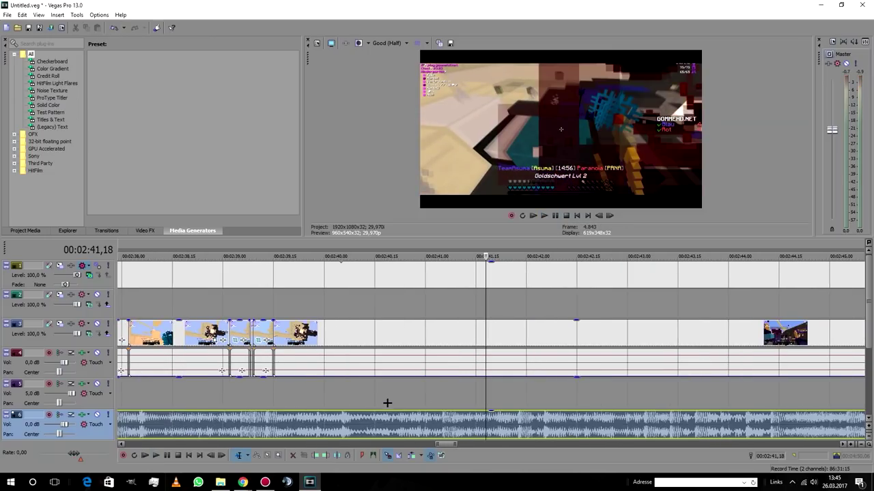
{"action": "left_click", "coordinate": [442, 421]}
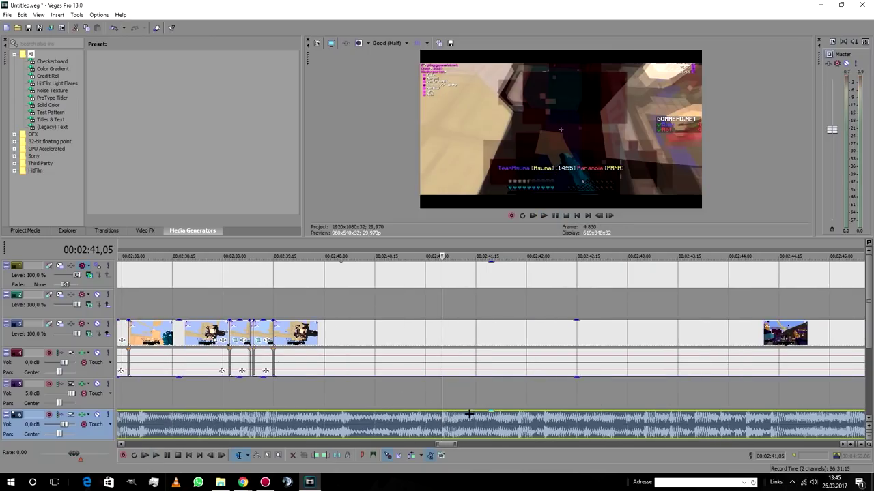
{"action": "scroll", "coordinate": [469, 413], "scroll_direction": "up", "scroll_amount": 2}
{"action": "scroll", "coordinate": [508, 385], "scroll_direction": "up", "scroll_amount": 2}
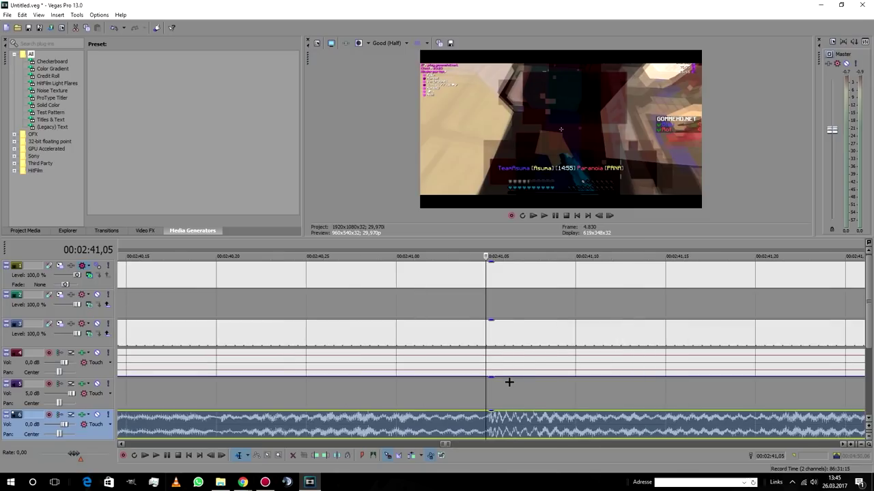
{"action": "scroll", "coordinate": [508, 381], "scroll_direction": "up", "scroll_amount": 2}
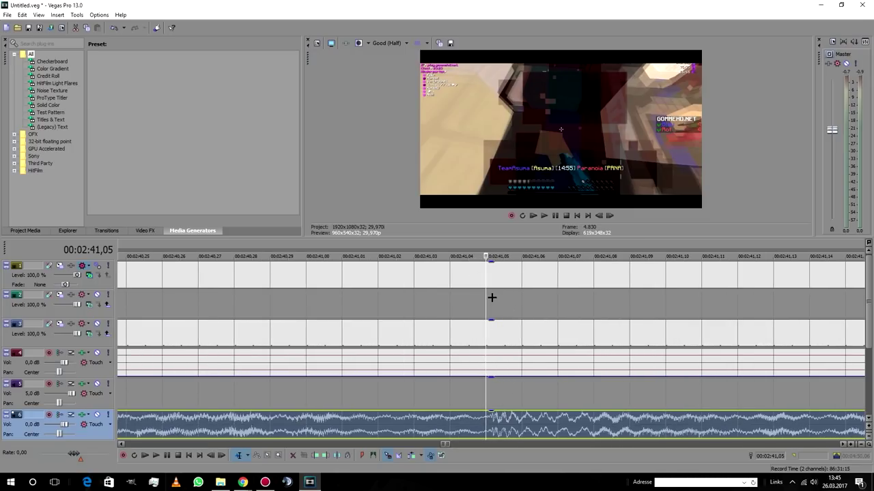
Step: Split the video clip at 00:02:41,02 and at 00:02:41,09 to isolate a short clip around the beat
{"action": "left_click_drag", "start_coordinate": [486, 298], "coordinate": [378, 299]}
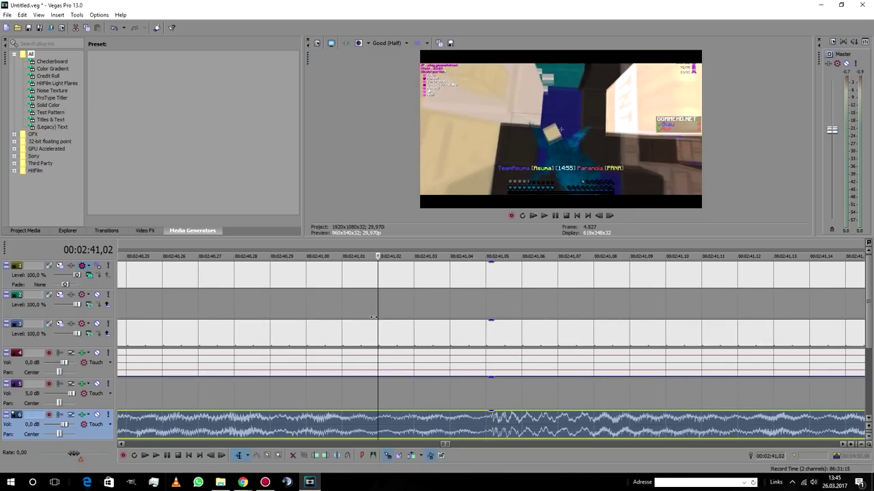
{"action": "right_click", "coordinate": [378, 332]}
{"action": "left_click", "coordinate": [410, 175]}
{"action": "left_click", "coordinate": [554, 331]}
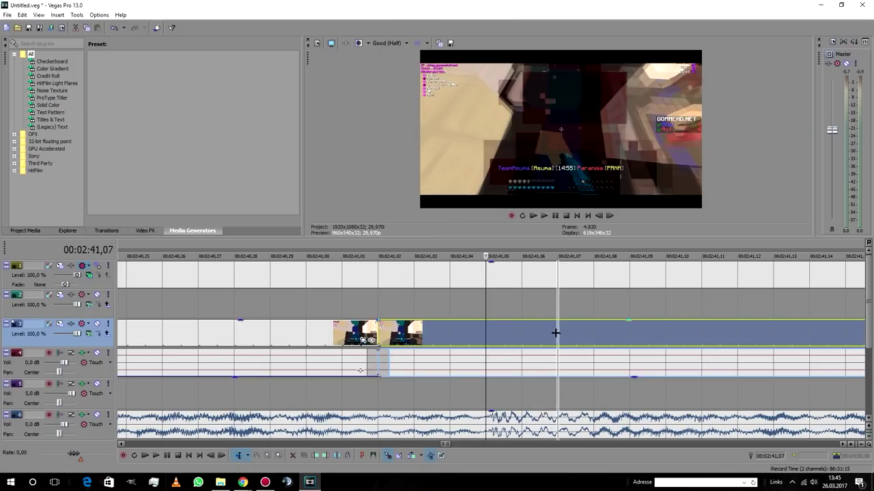
{"action": "left_click", "coordinate": [634, 335]}
{"action": "right_click", "coordinate": [634, 335]}
{"action": "left_click", "coordinate": [665, 182]}
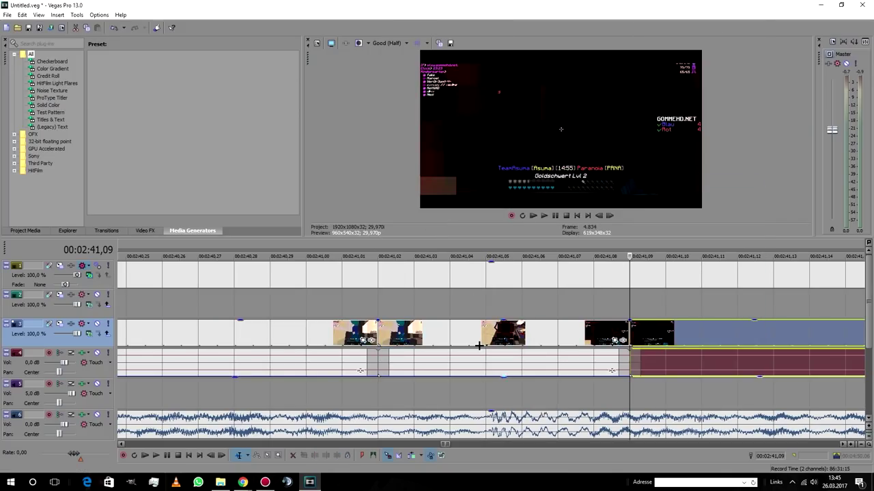
Step: Open the Pan/Crop settings of the new short clip and apply the Shake 7 preset at 00:00:00,07
{"action": "left_click", "coordinate": [486, 361]}
{"action": "left_click", "coordinate": [625, 343]}
{"action": "left_click", "coordinate": [614, 107]}
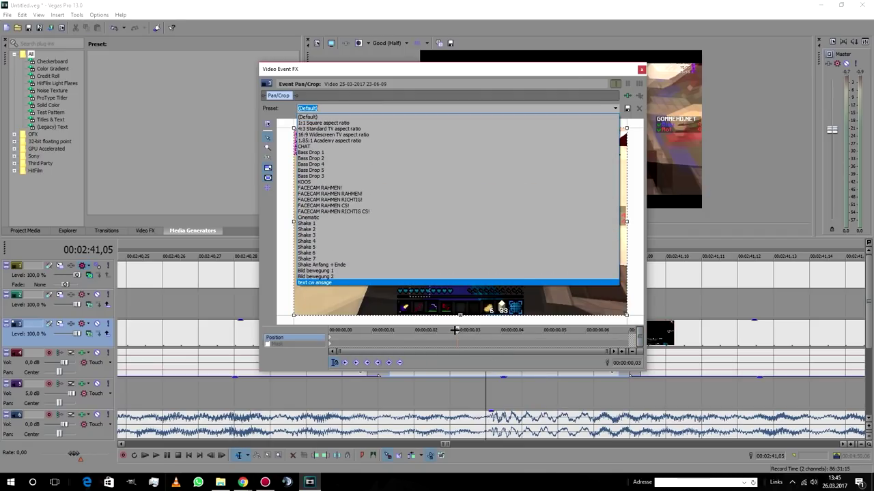
{"action": "left_click", "coordinate": [455, 330]}
{"action": "left_click", "coordinate": [617, 339]}
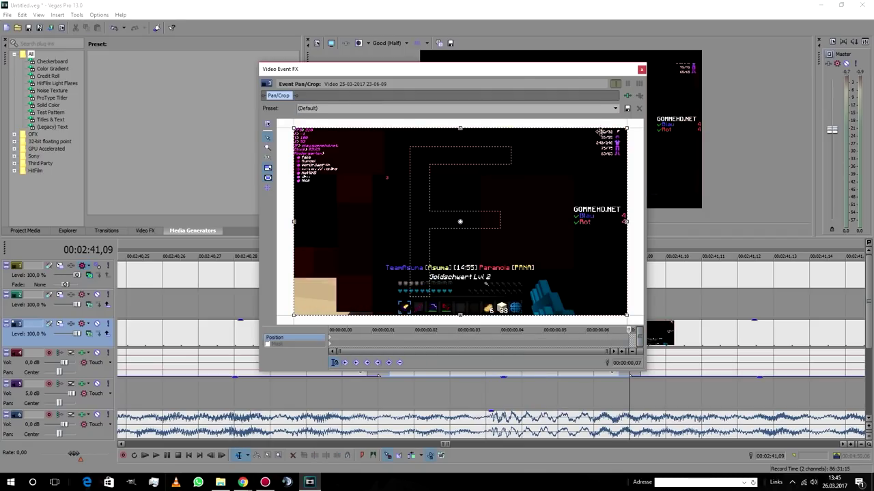
{"action": "left_click", "coordinate": [615, 108]}
{"action": "left_click", "coordinate": [337, 265]}
Step: Apply the Shake 6 Pan/Crop preset at 00:00:00,06 and the Shake 5 preset at 00:00:00,05
{"action": "key", "text": "Left"}
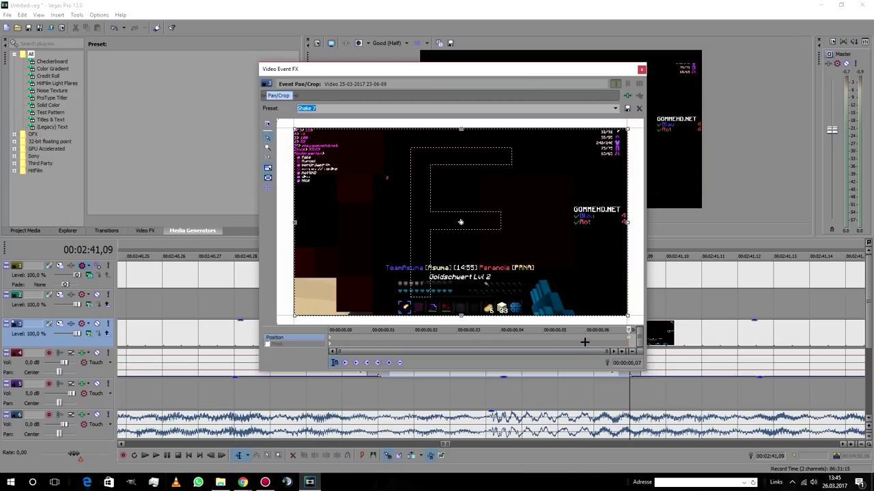
{"action": "key", "text": "alt+Down"}
{"action": "key", "text": "Up"}
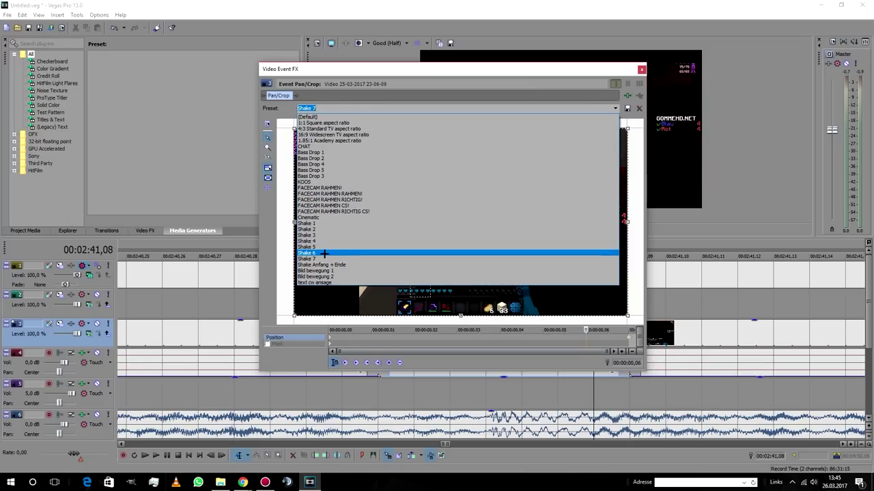
{"action": "key", "text": "Return"}
{"action": "key", "text": "Left"}
{"action": "key", "text": "alt+Down"}
{"action": "key", "text": "Up"}
{"action": "key", "text": "Return"}
Step: Apply the Shake 4 preset at 00:00:00,04 and the Shake 3 preset at 00:00:00,03 in the beat clip
{"action": "key", "text": "Left"}
{"action": "left_click", "coordinate": [615, 108]}
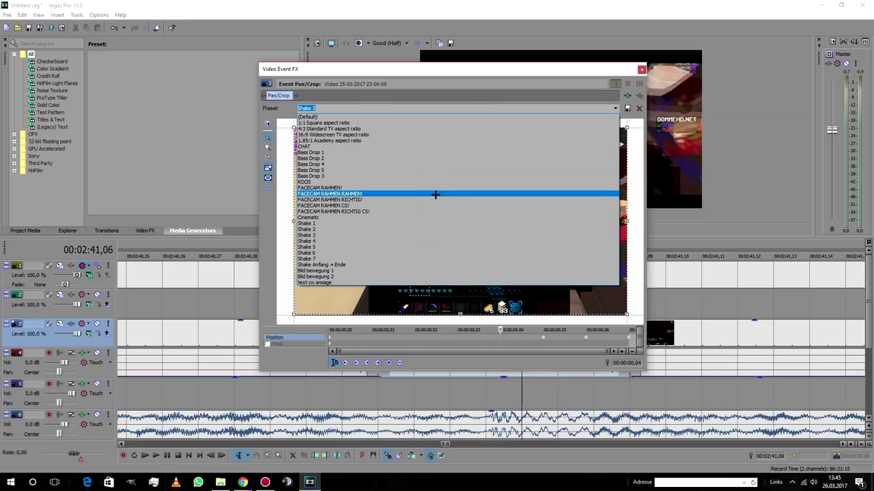
{"action": "left_click", "coordinate": [339, 241]}
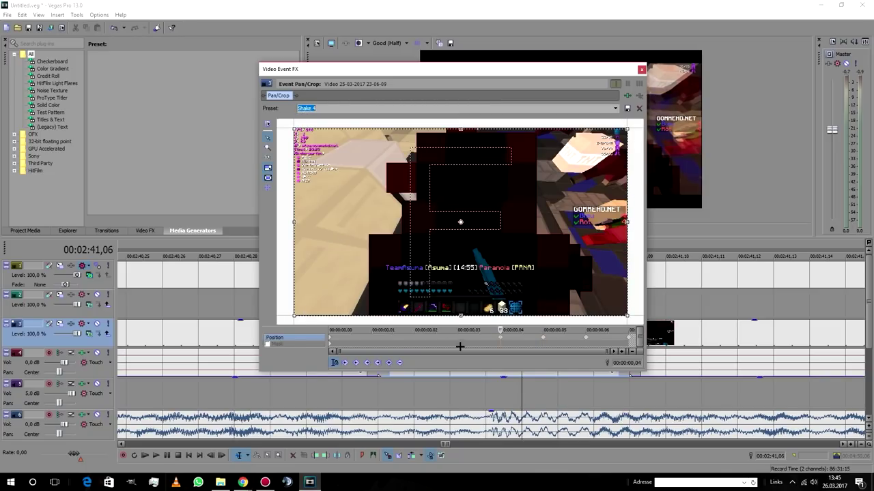
{"action": "left_click", "coordinate": [459, 337]}
{"action": "left_click", "coordinate": [615, 108]}
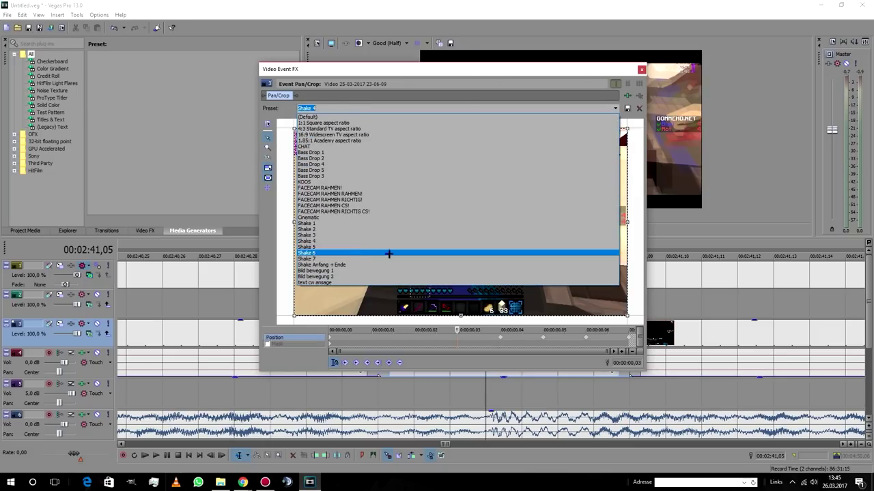
{"action": "left_click", "coordinate": [355, 236]}
Step: Apply Shake 2 at 00:00:00,02 and Shake 1 at 00:00:00,01, and close the beat clip's Pan/Crop settings
{"action": "left_click", "coordinate": [415, 336]}
{"action": "left_click", "coordinate": [616, 108]}
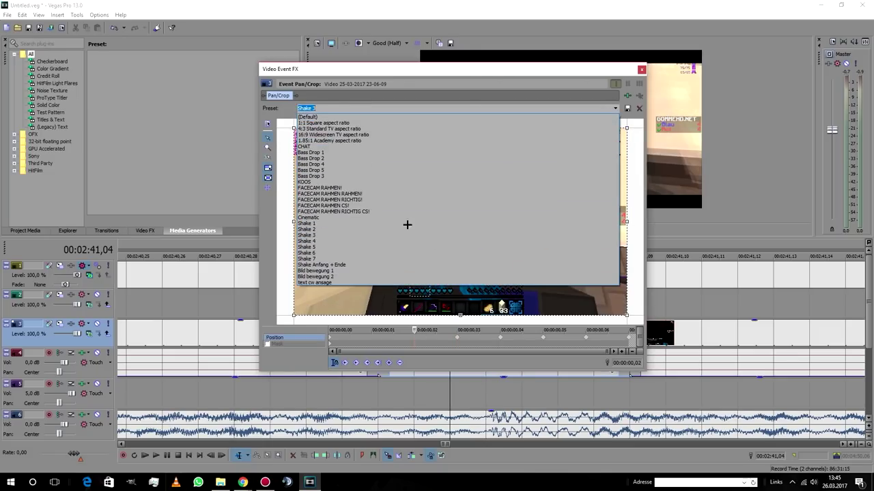
{"action": "left_click", "coordinate": [358, 230]}
{"action": "left_click", "coordinate": [381, 330]}
{"action": "left_click", "coordinate": [616, 107]}
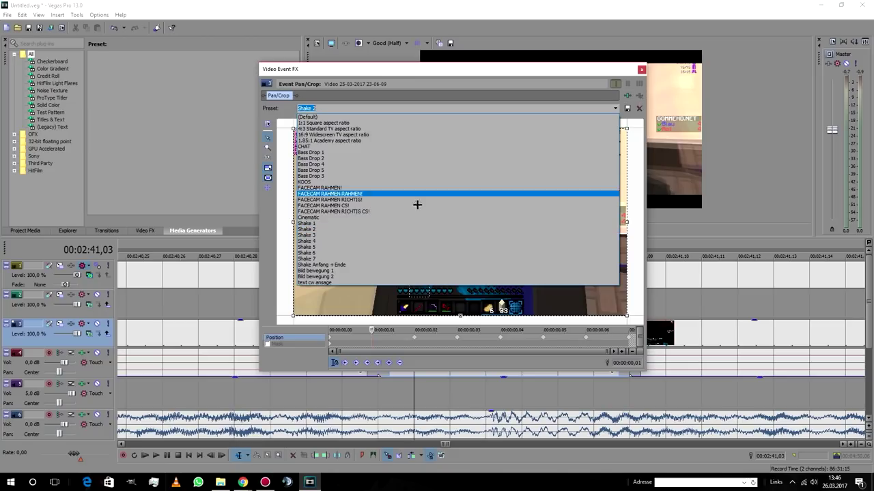
{"action": "left_click", "coordinate": [371, 227]}
{"action": "left_click", "coordinate": [640, 69]}
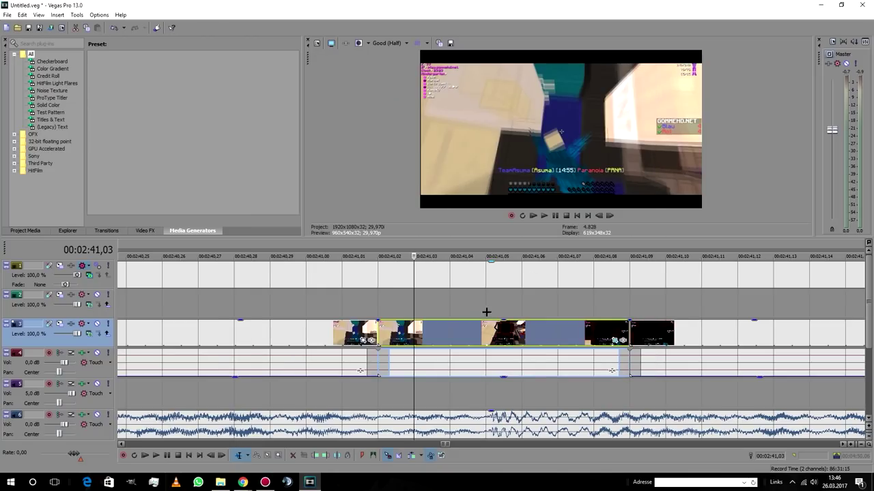
Step: Scrub through the short clip between 00:02:41,02 and 00:02:41,09 to review its shake, and view the surrounding montage timeline
{"action": "scroll", "coordinate": [485, 312], "scroll_direction": "down", "scroll_amount": 3}
{"action": "scroll", "coordinate": [610, 299], "scroll_direction": "down", "scroll_amount": 1}
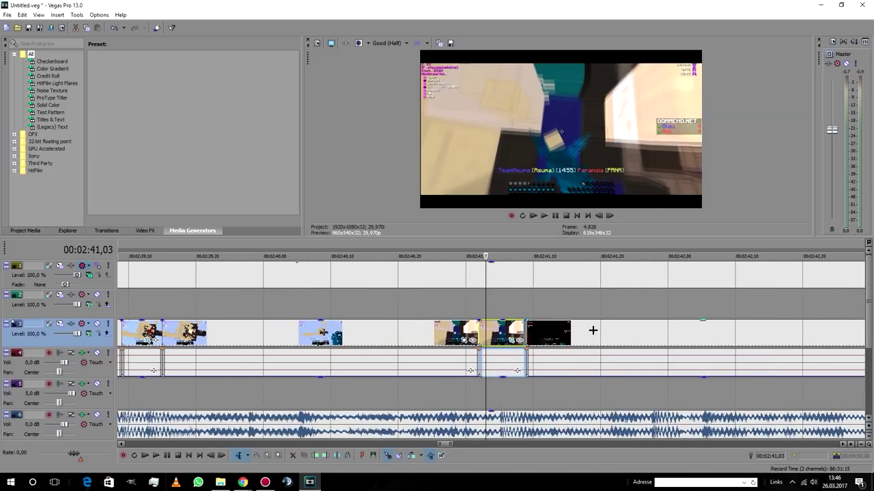
{"action": "left_click", "coordinate": [523, 298]}
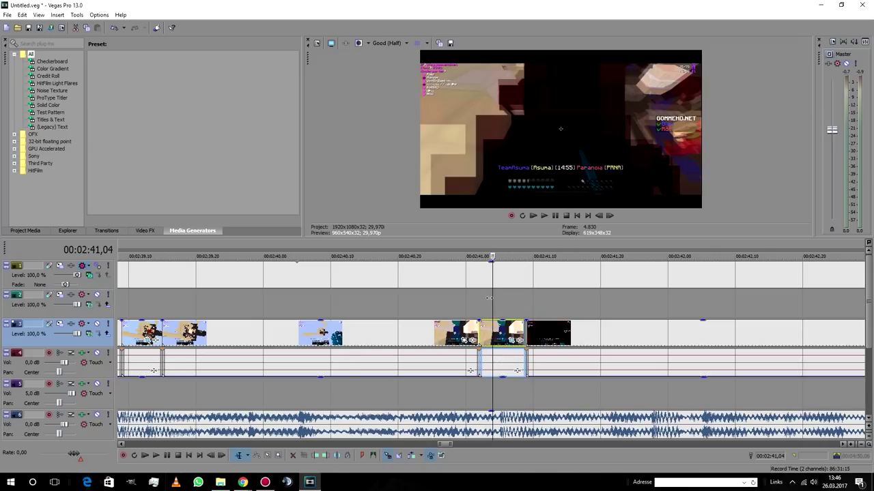
{"action": "left_click", "coordinate": [481, 296]}
{"action": "left_click", "coordinate": [513, 296]}
{"action": "left_click", "coordinate": [504, 296]}
{"action": "left_click", "coordinate": [501, 297]}
{"action": "left_click", "coordinate": [505, 295]}
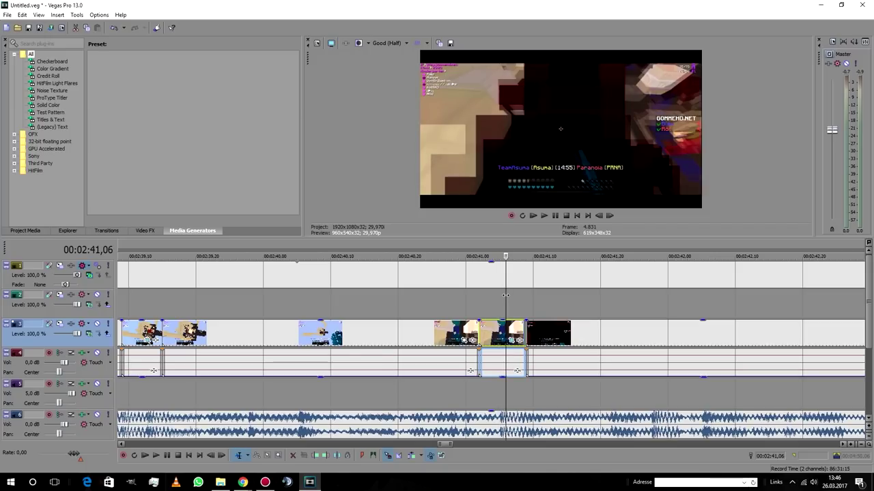
{"action": "left_click", "coordinate": [499, 293]}
{"action": "left_click", "coordinate": [518, 292]}
{"action": "left_click", "coordinate": [496, 287]}
{"action": "left_click_drag", "start_coordinate": [497, 287], "coordinate": [356, 293]}
{"action": "scroll", "coordinate": [440, 311], "scroll_direction": "down", "scroll_amount": 5}
{"action": "scroll", "coordinate": [485, 319], "scroll_direction": "down", "scroll_amount": 5}
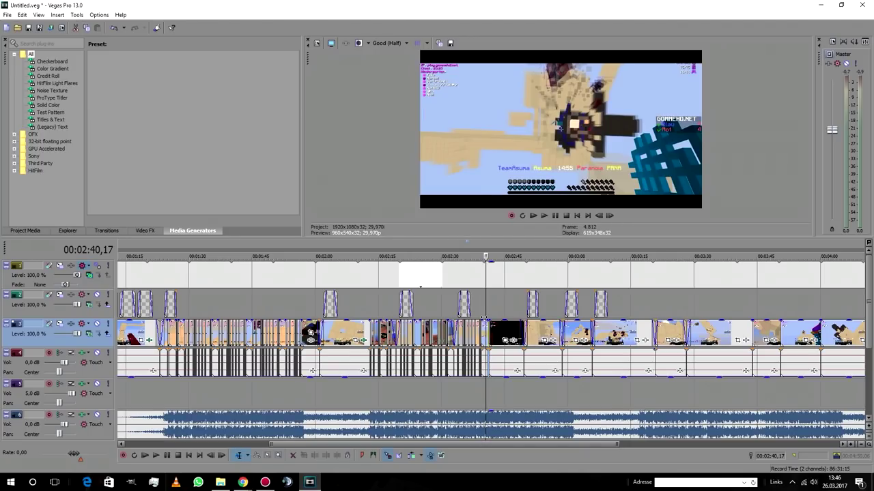
Step: Examine the densely split beat clips around 00:01:39,10 up close and in the context of the whole montage
{"action": "scroll", "coordinate": [484, 312], "scroll_direction": "down", "scroll_amount": 3}
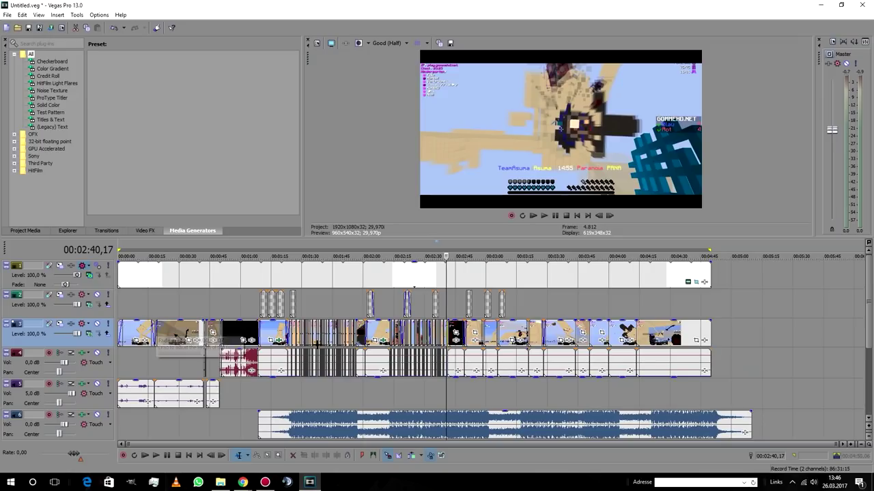
{"action": "left_click", "coordinate": [320, 256]}
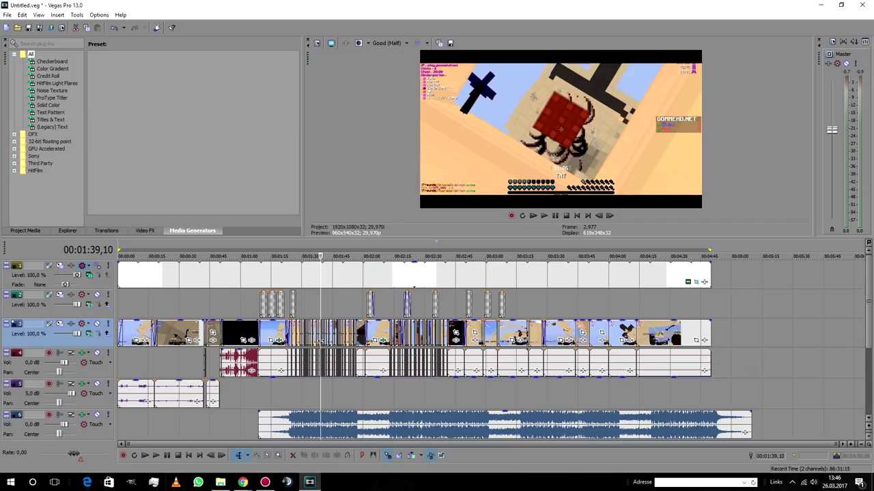
{"action": "scroll", "coordinate": [260, 330], "scroll_direction": "up", "scroll_amount": 5}
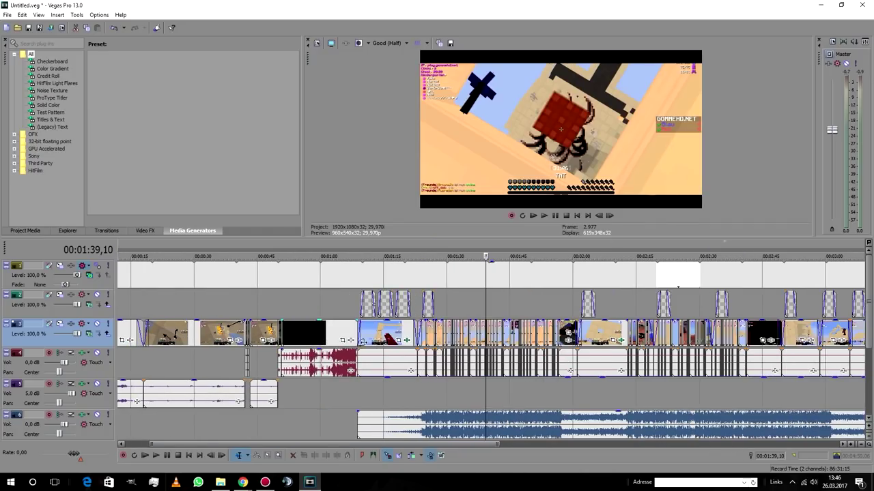
{"action": "scroll", "coordinate": [413, 326], "scroll_direction": "up", "scroll_amount": 5}
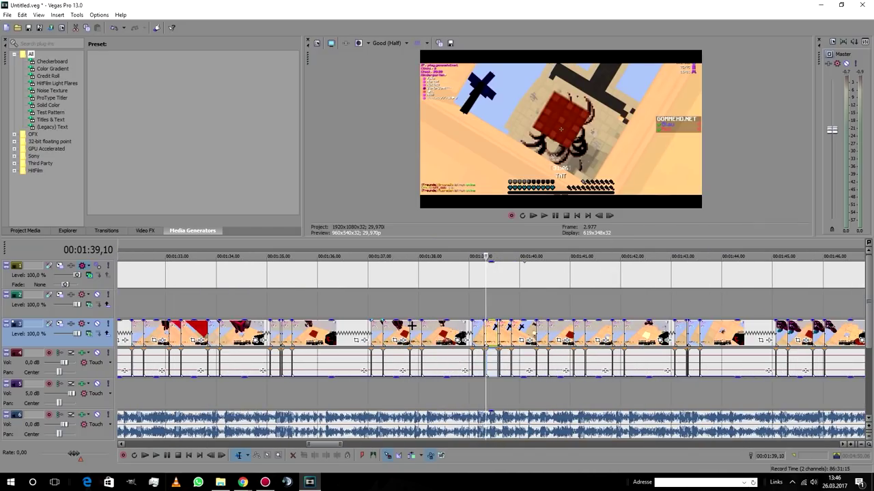
{"action": "scroll", "coordinate": [411, 325], "scroll_direction": "down", "scroll_amount": 4}
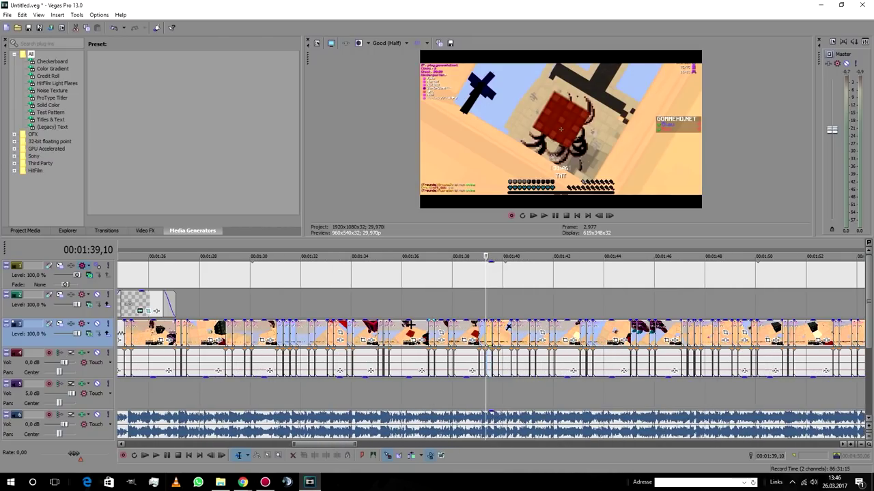
{"action": "scroll", "coordinate": [409, 325], "scroll_direction": "down", "scroll_amount": 2}
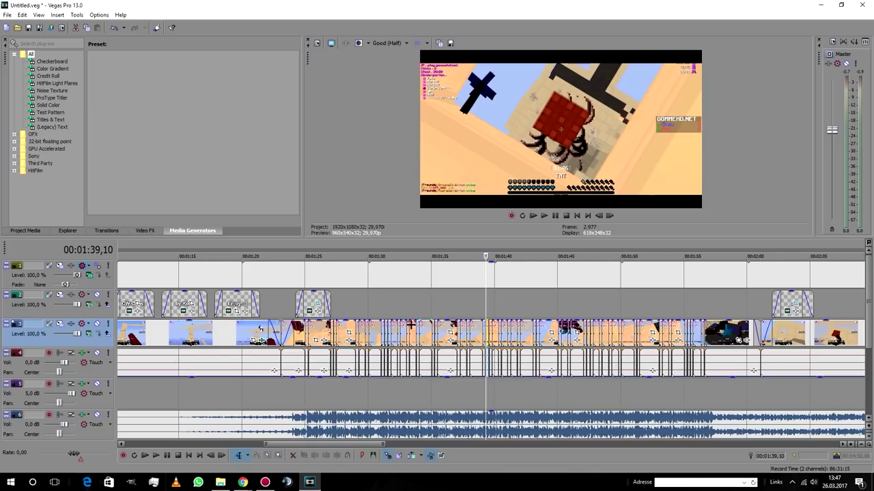
{"action": "scroll", "coordinate": [410, 326], "scroll_direction": "down", "scroll_amount": 4}
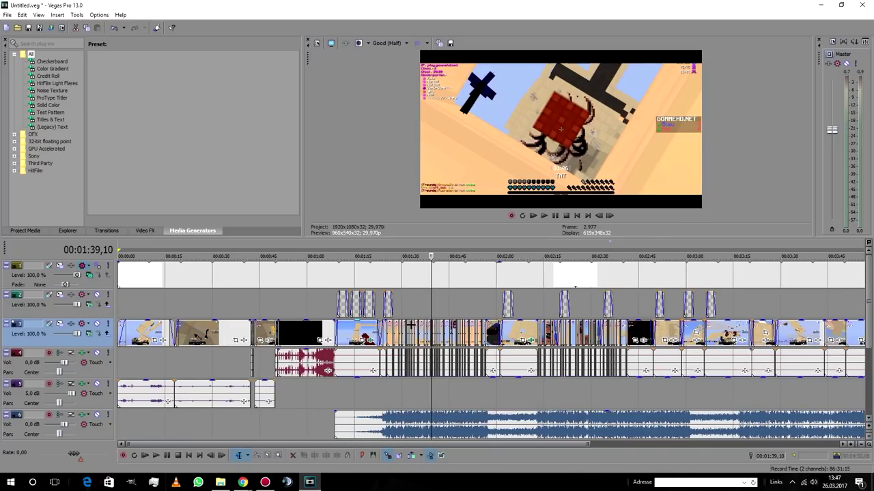
{"action": "scroll", "coordinate": [411, 325], "scroll_direction": "down", "scroll_amount": 2}
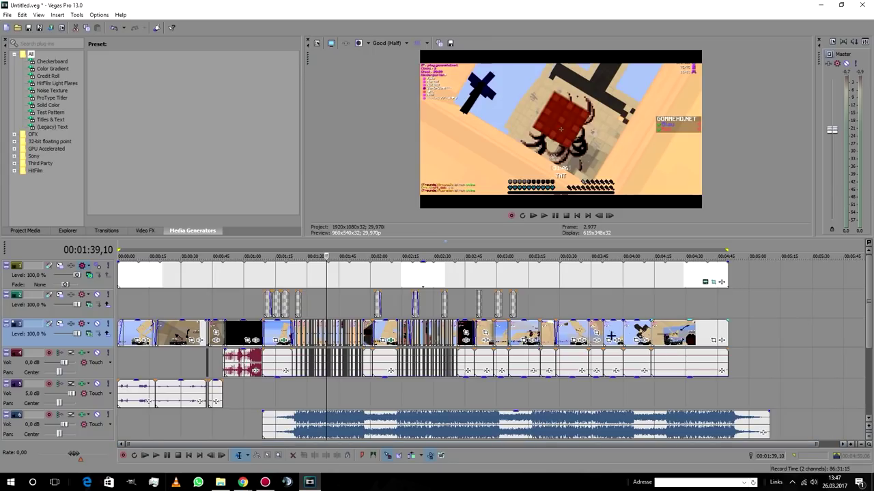
Step: Preview the second group of beat-split clips at 00:02:27,22 and review its place in the full montage timeline
{"action": "left_click", "coordinate": [430, 335]}
{"action": "scroll", "coordinate": [469, 339], "scroll_direction": "up", "scroll_amount": 2}
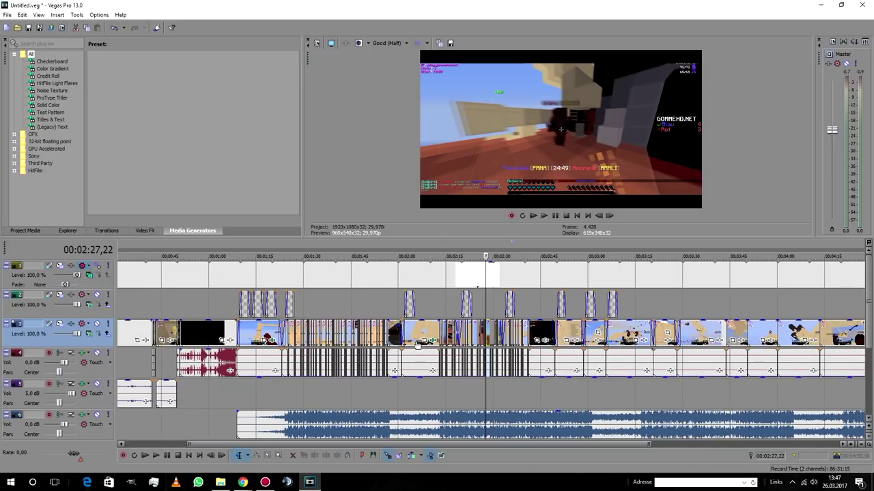
{"action": "scroll", "coordinate": [466, 362], "scroll_direction": "down", "scroll_amount": 3}
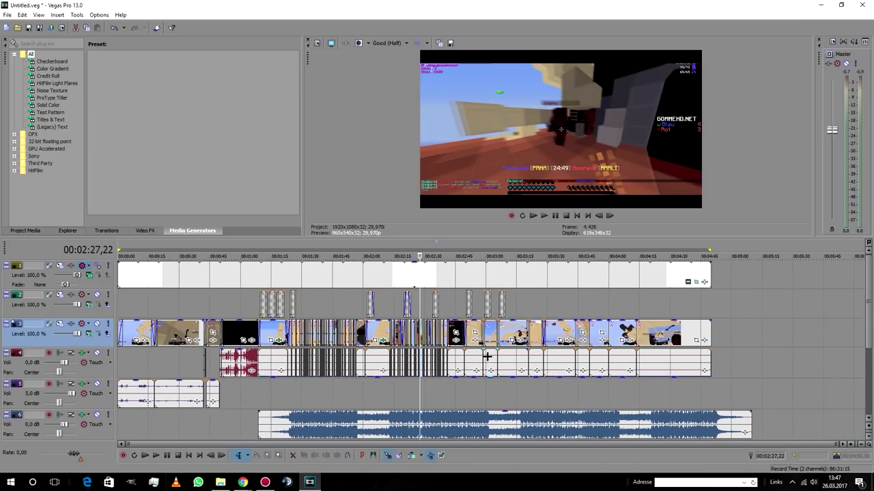